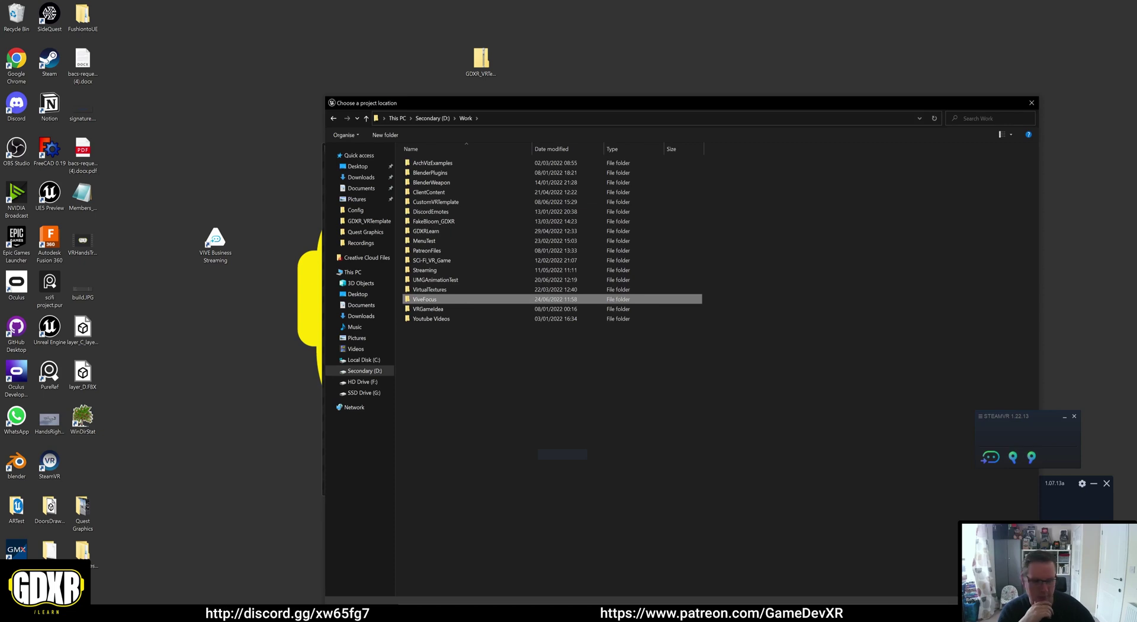
Step: Create the project in the D:\Work\ViveFocus folder under the name ViveTutorial, without starter content
key(Return)
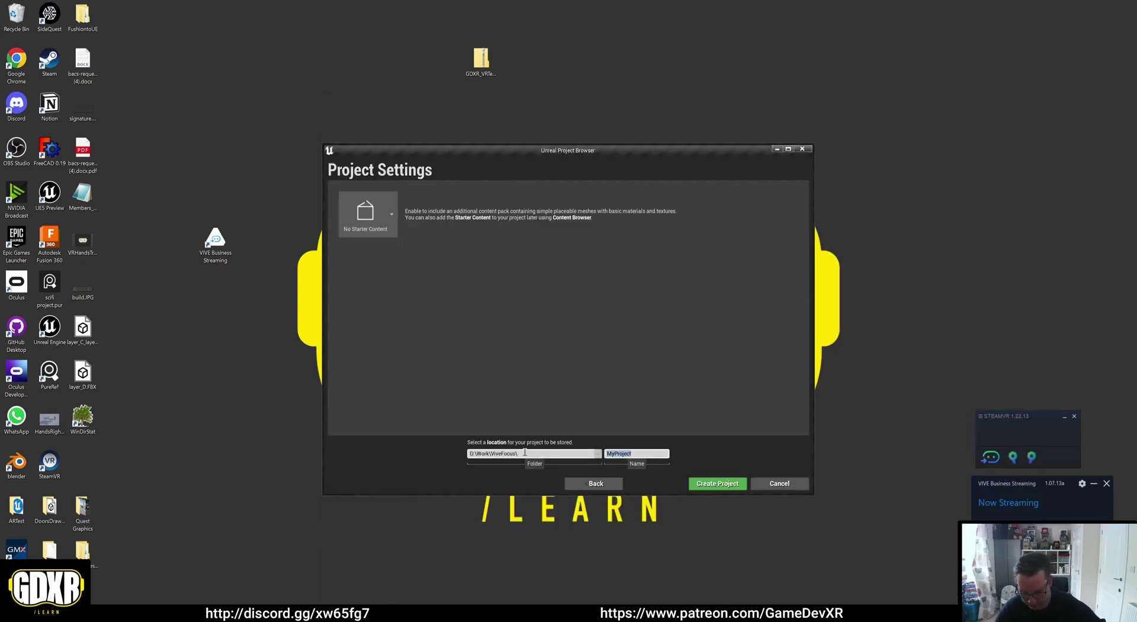
text(ViveTutorial)
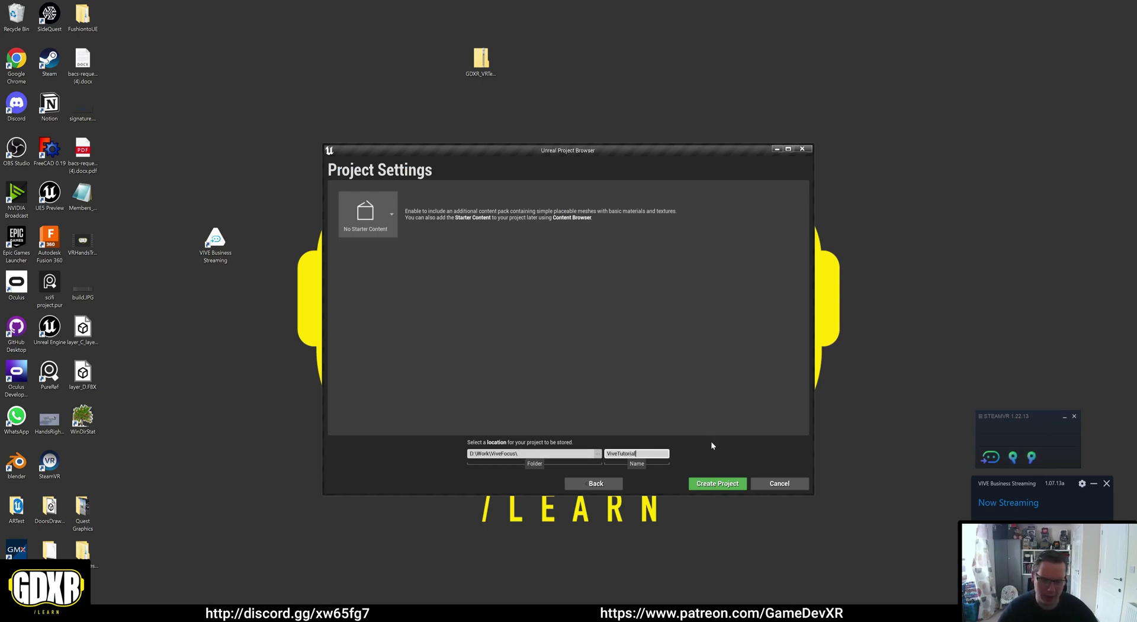
click(719, 483)
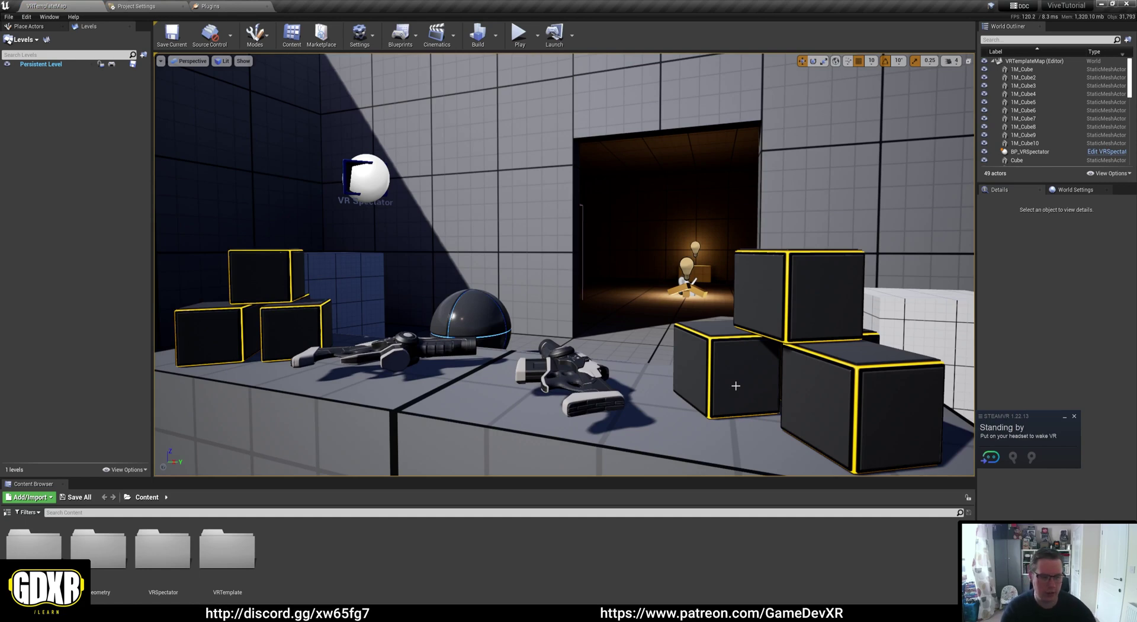
Step: Look over the VR template level and check which play modes are available for it
drag(742, 482, 743, 437)
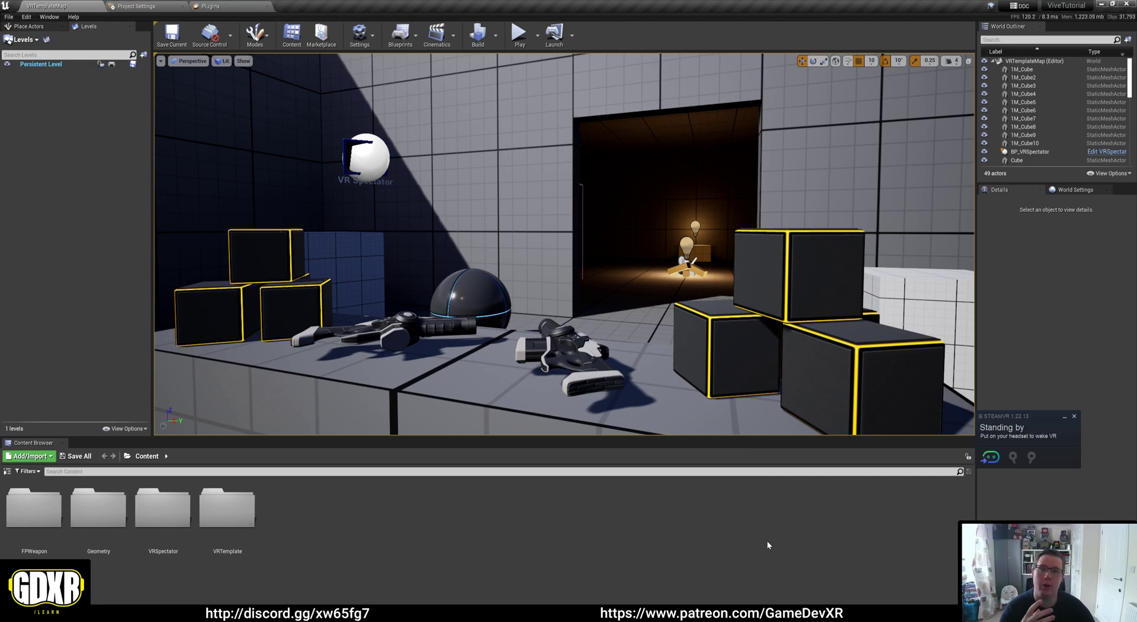
right_drag(563, 355, 630, 259)
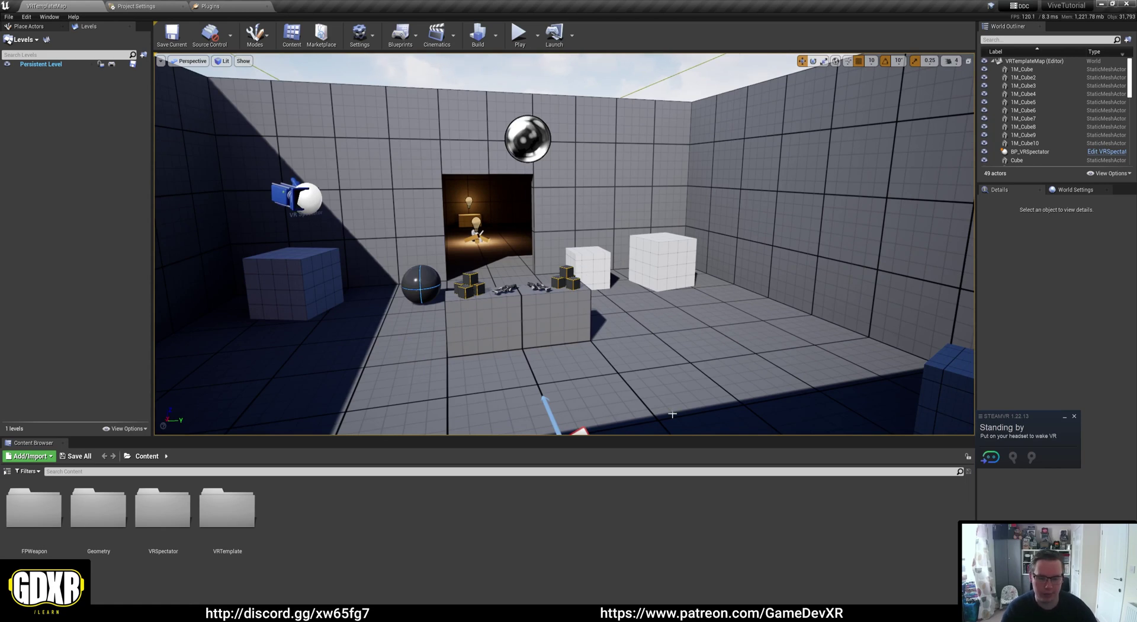
drag(673, 438, 680, 460)
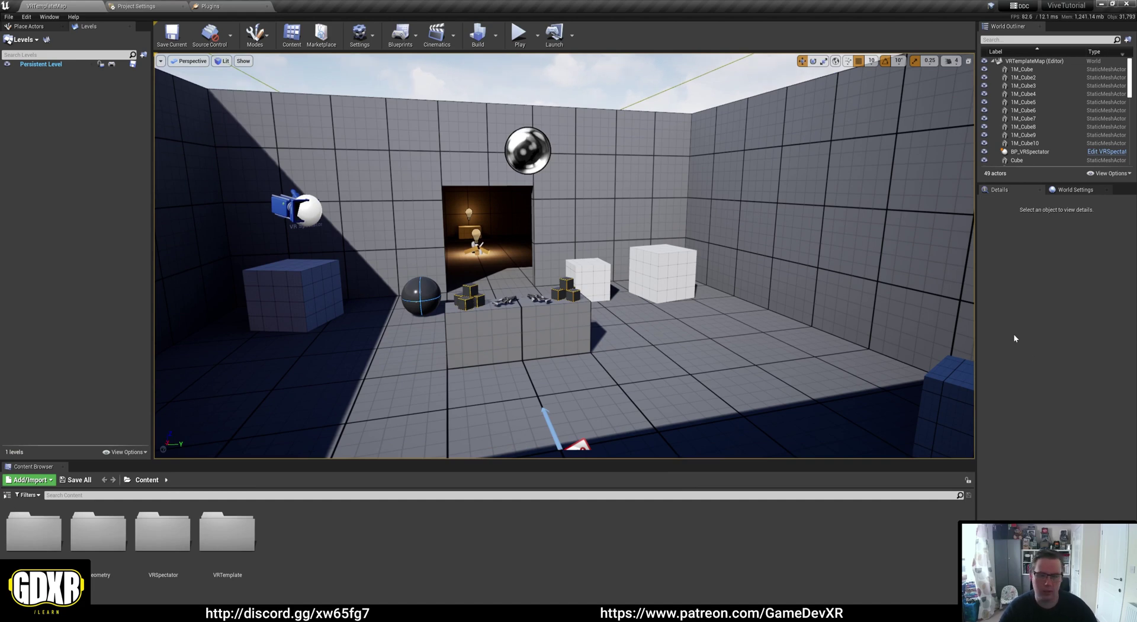
click(537, 35)
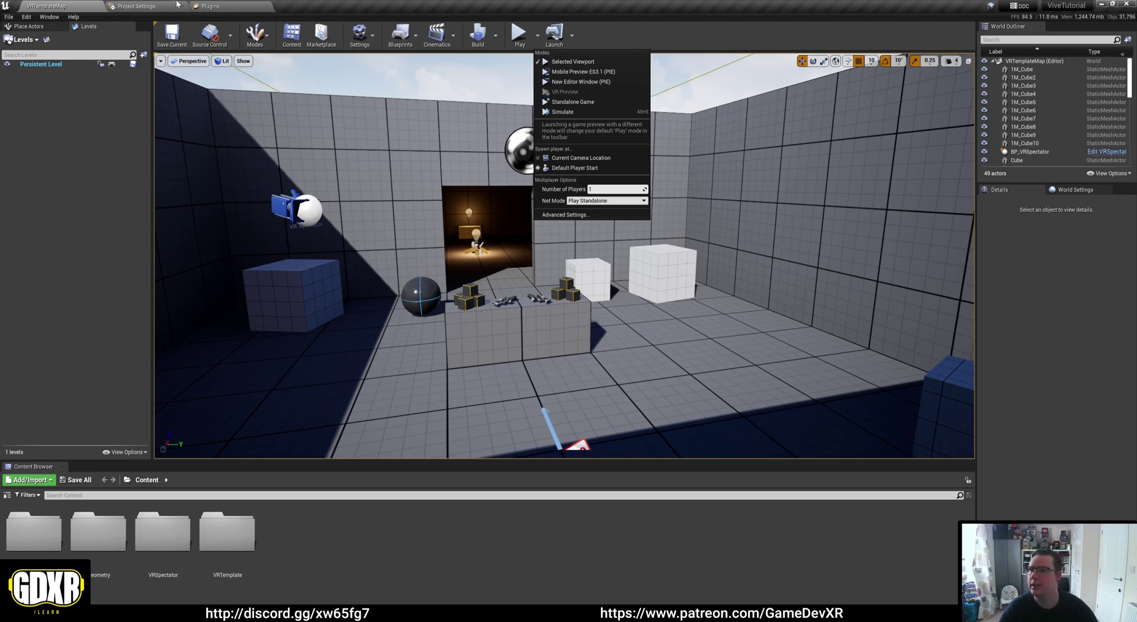
Step: Among the built-in Virtual Reality plugins, disable Oculus OpenXR and enable SteamVR
click(208, 6)
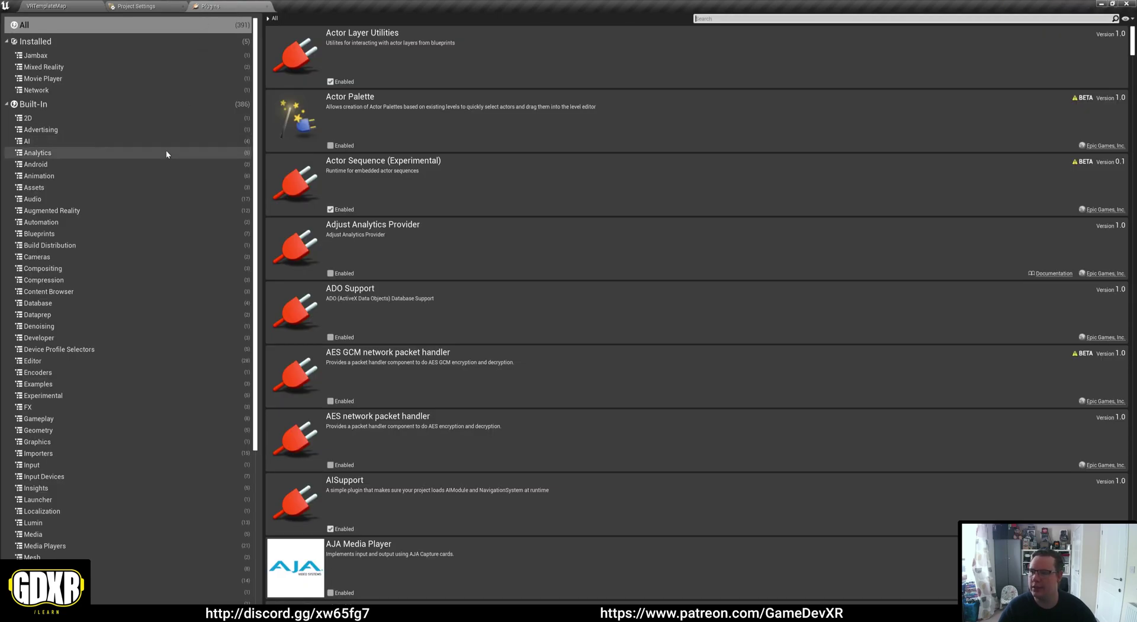
scroll(160, 205, down, 10)
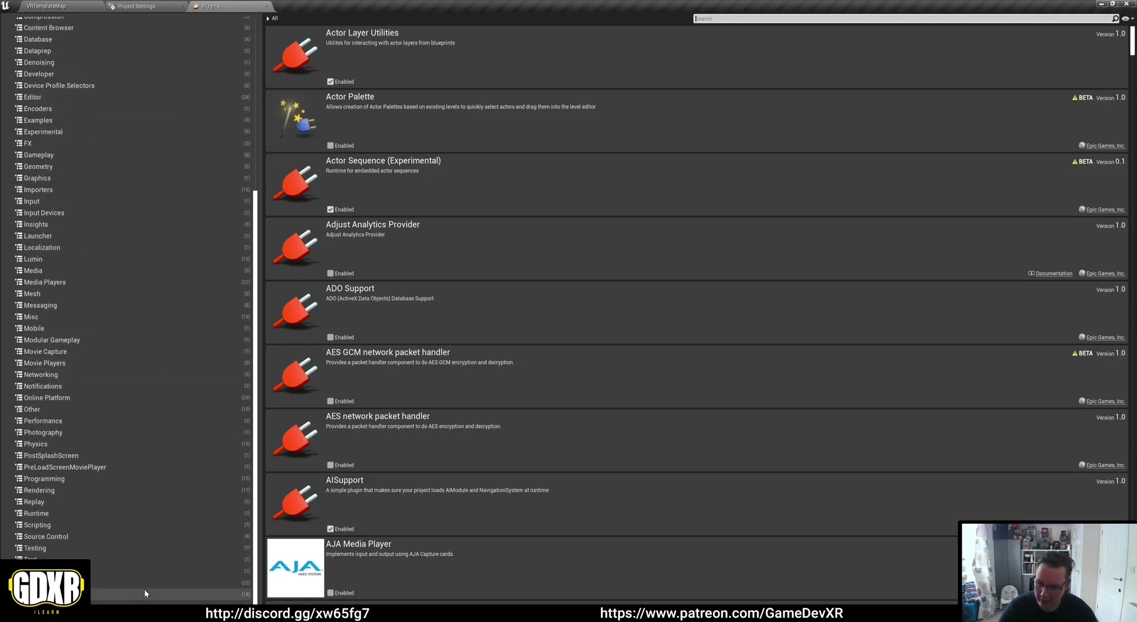
click(144, 590)
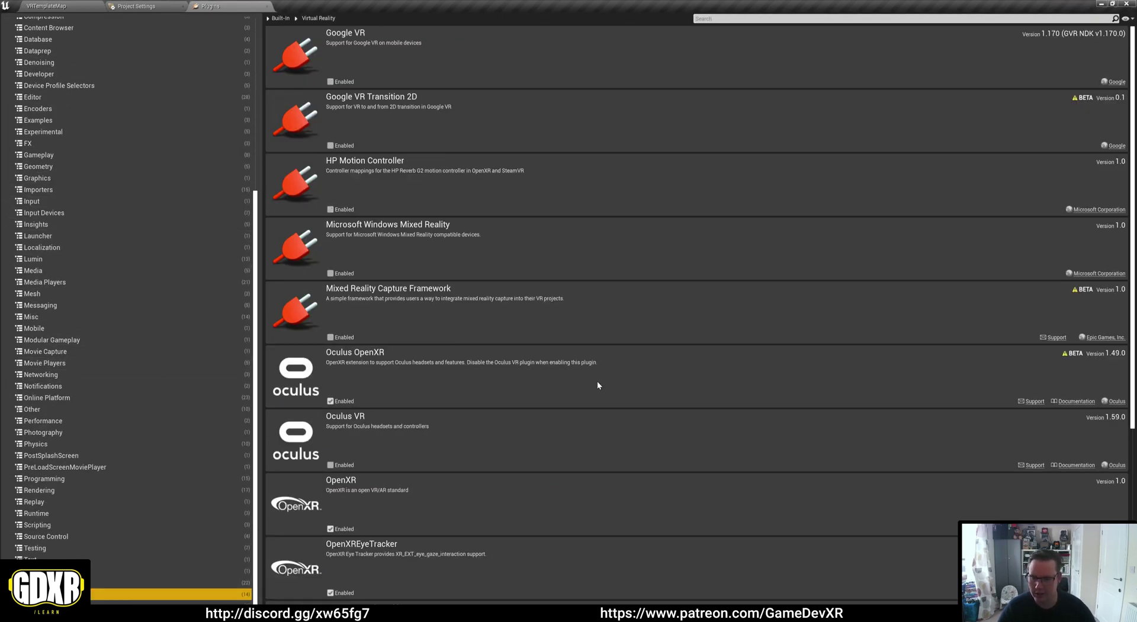
scroll(597, 379, down, 5)
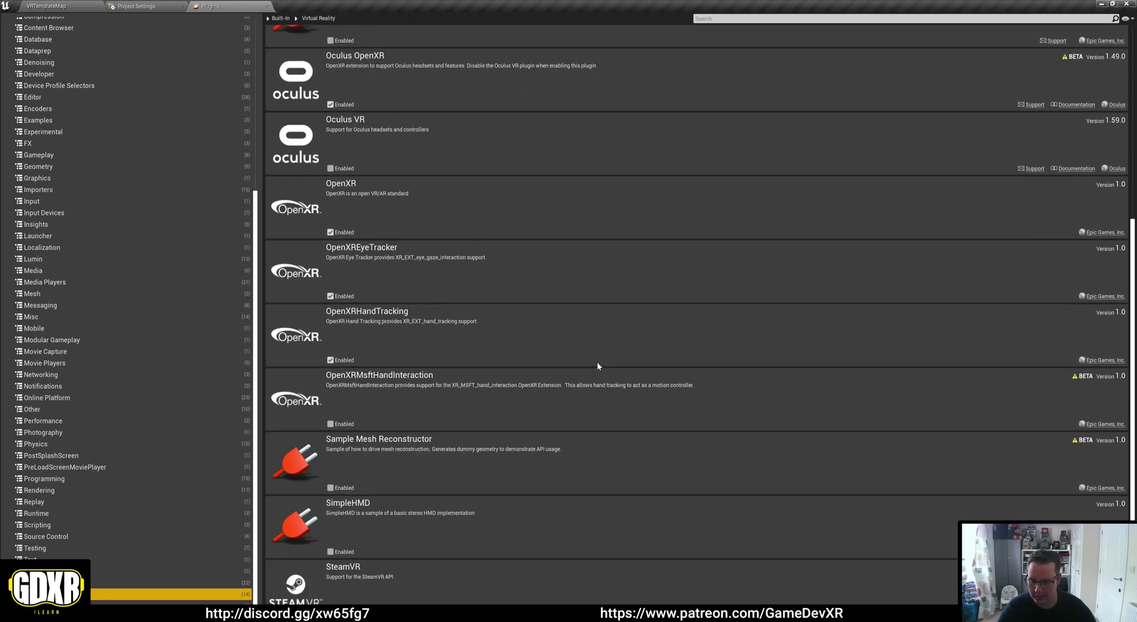
scroll(358, 193, up, 1)
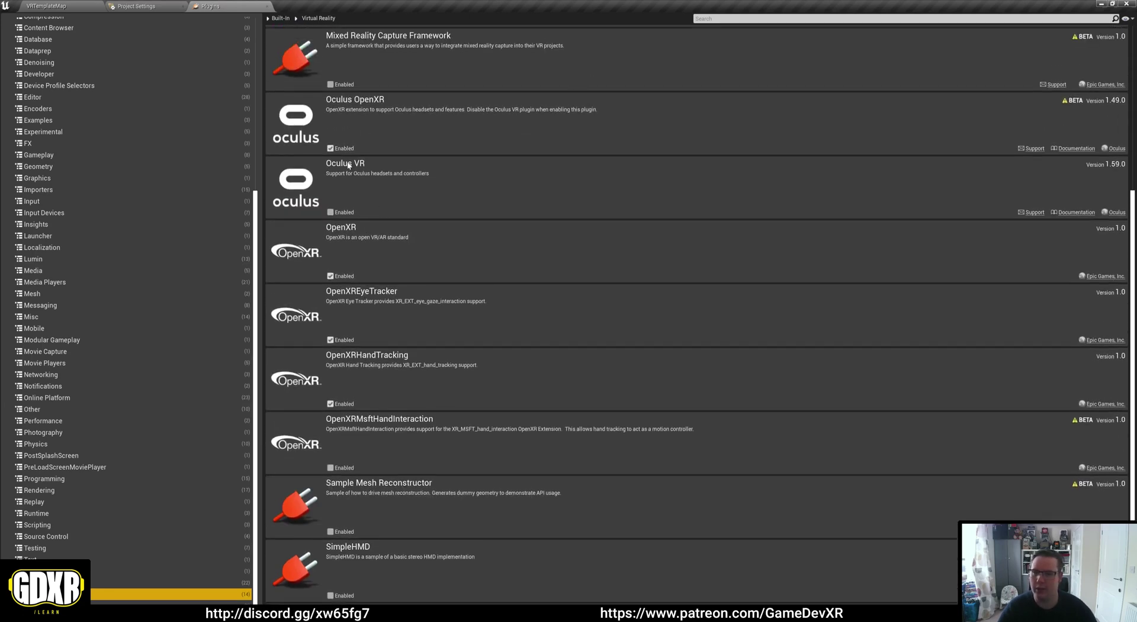
click(330, 149)
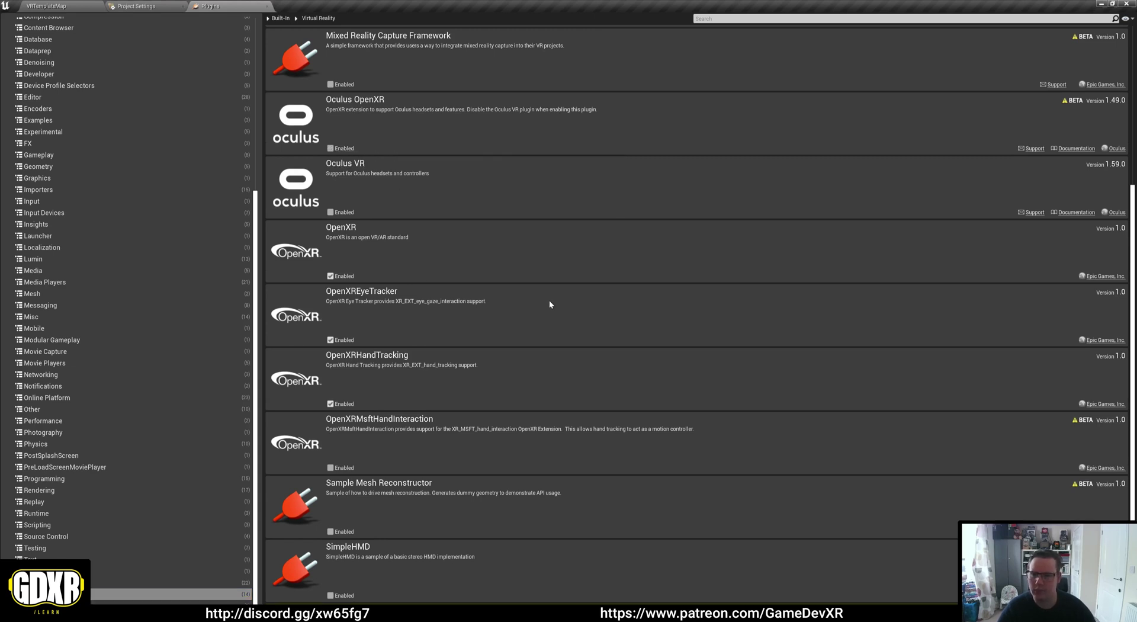
scroll(429, 261, down, 1)
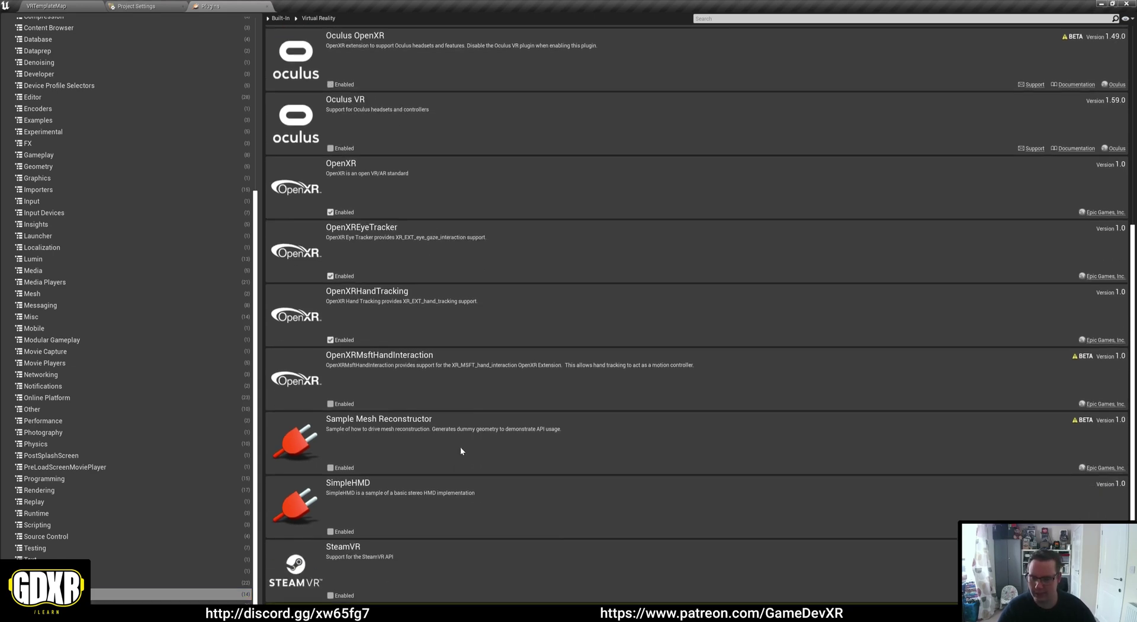
click(329, 596)
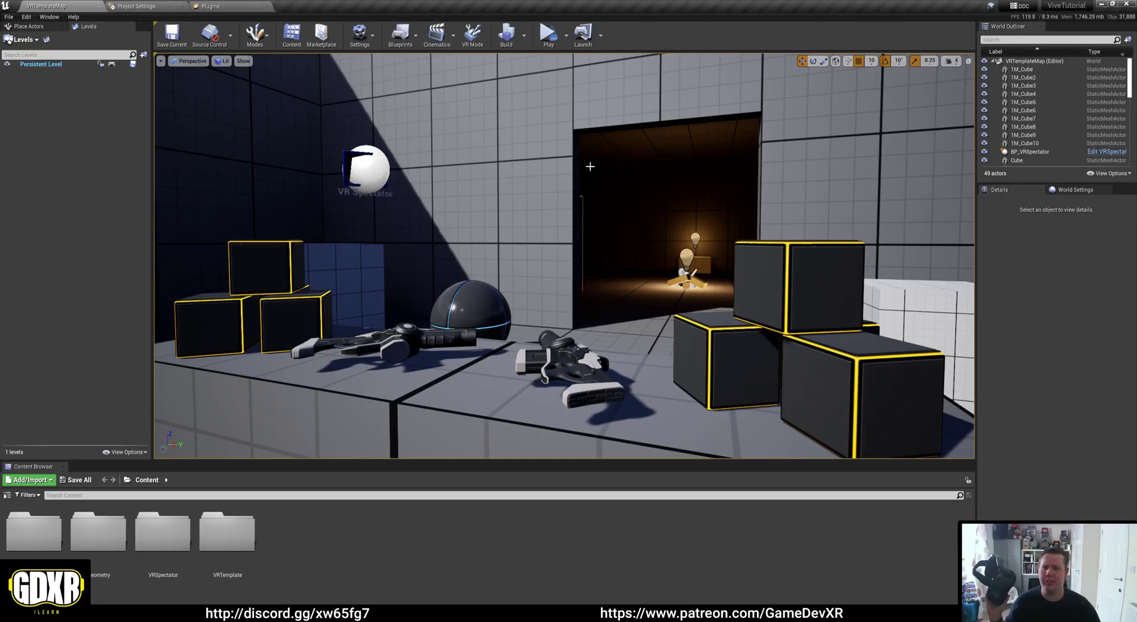
Step: Run the level in VR Preview mode from the default player start
click(566, 35)
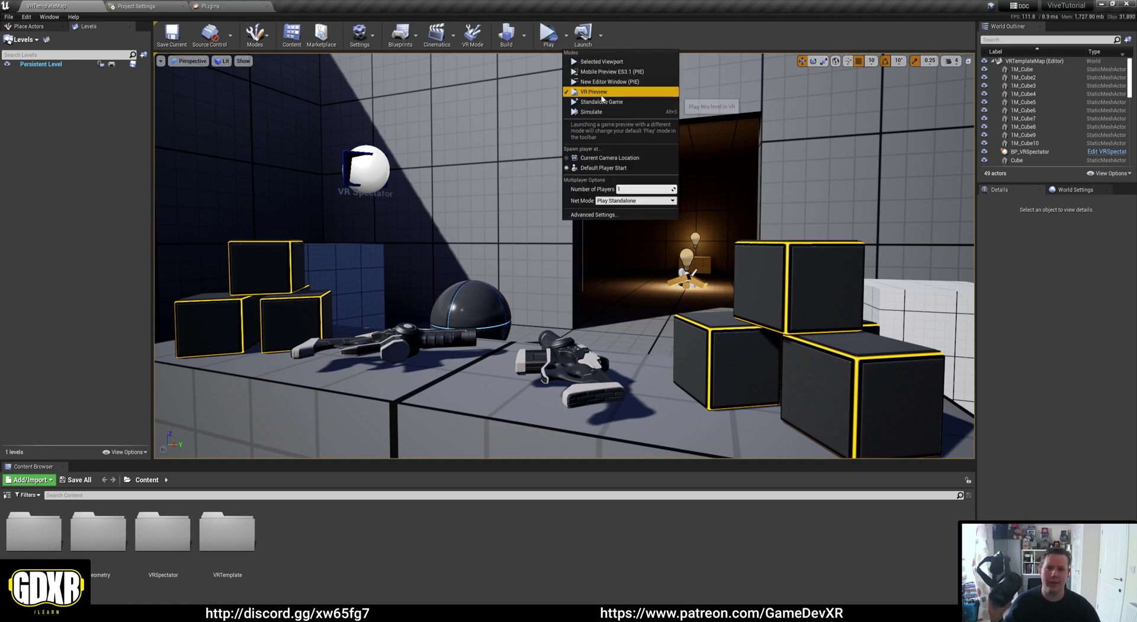
click(548, 34)
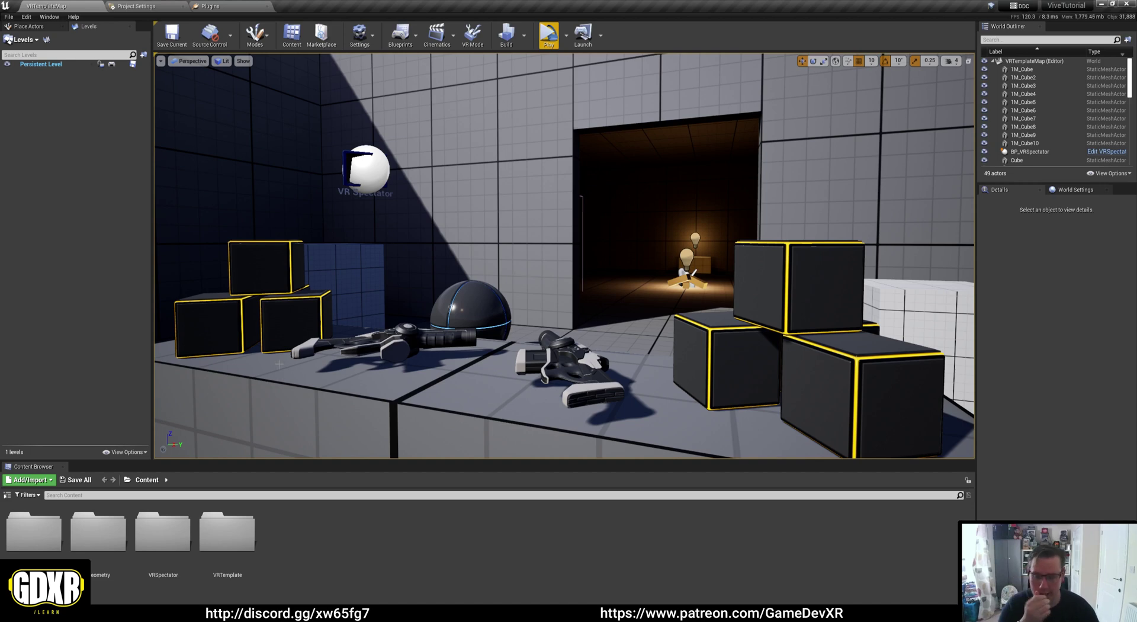
Step: Switch to Chrome, search the web for "vive wave unreal plugin" in a new tab and go to the latest Wave SDK download page
click(318, 617)
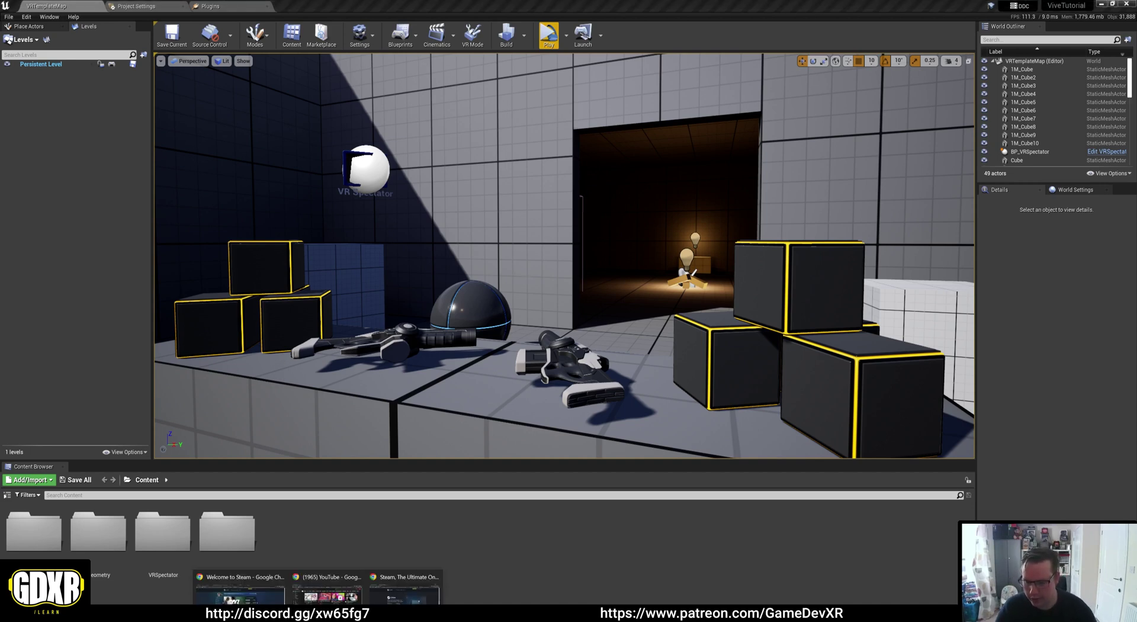
click(404, 592)
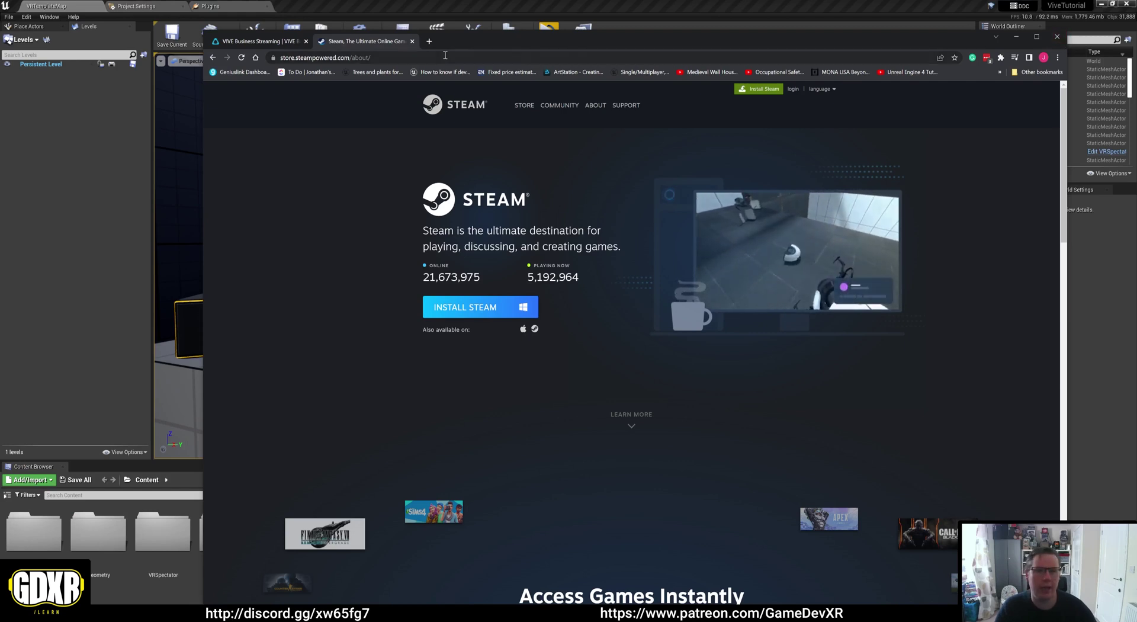
click(429, 41)
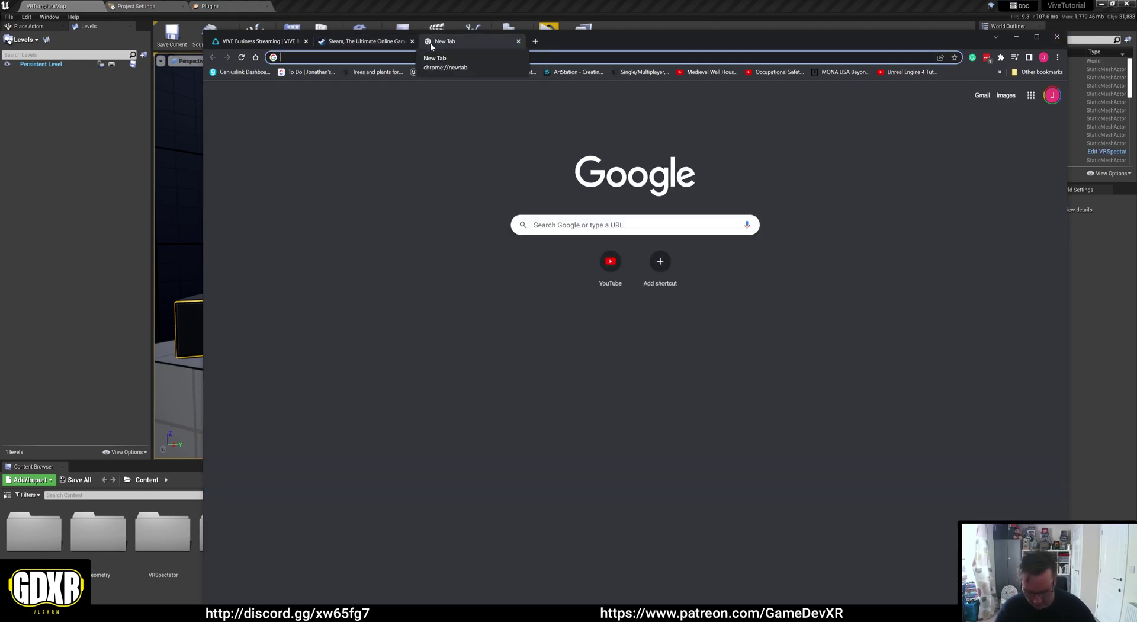
text(vive )
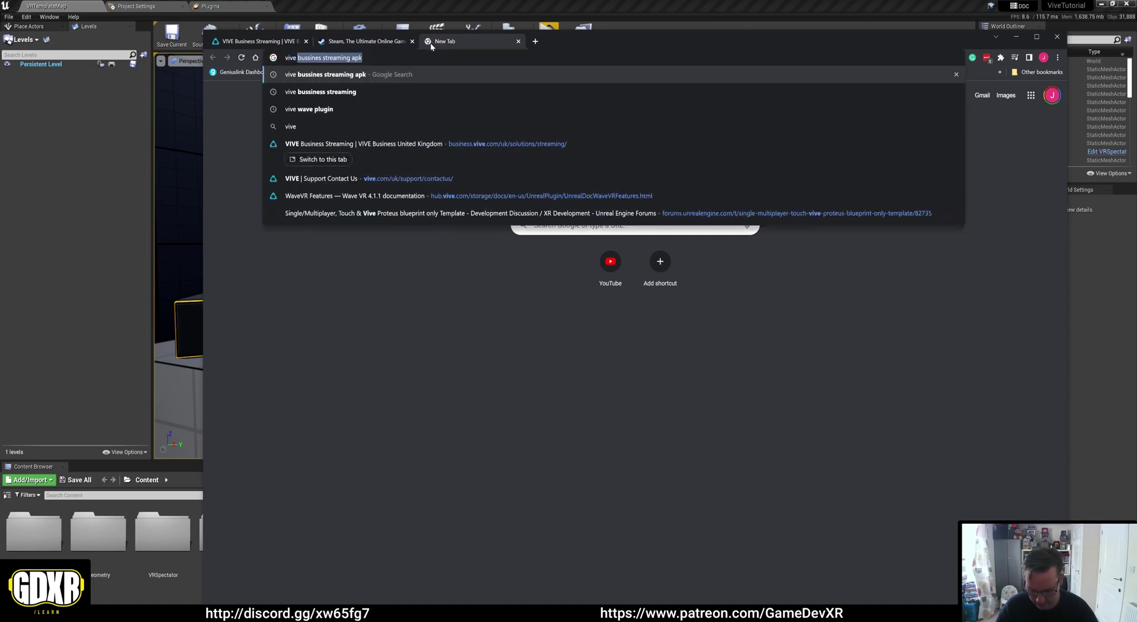
text(wave unreal plugin)
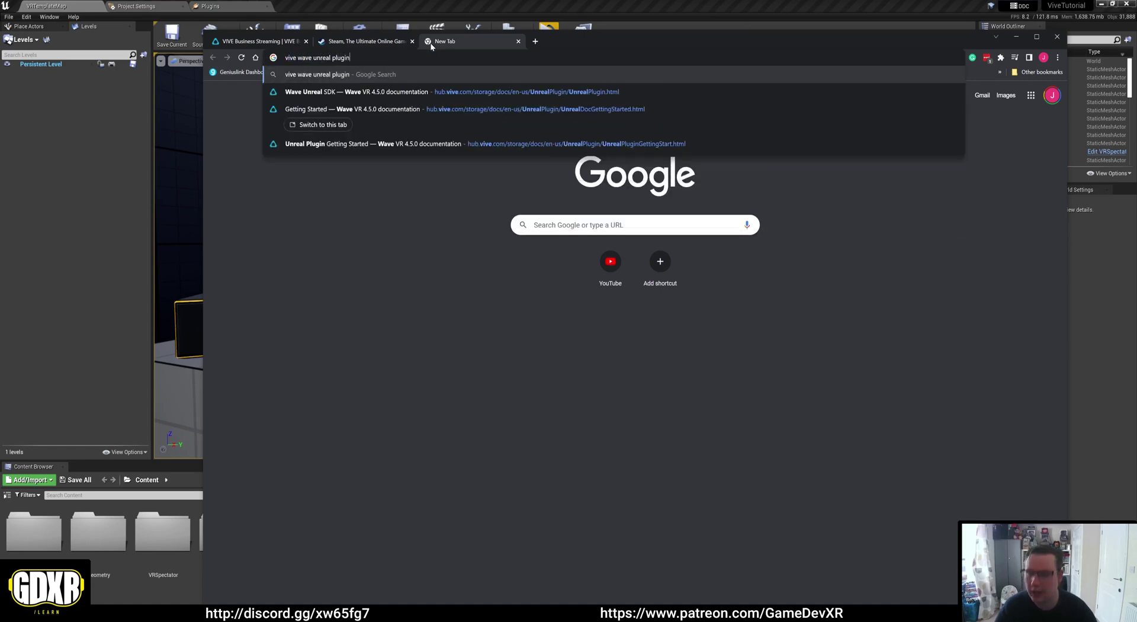
key(Return)
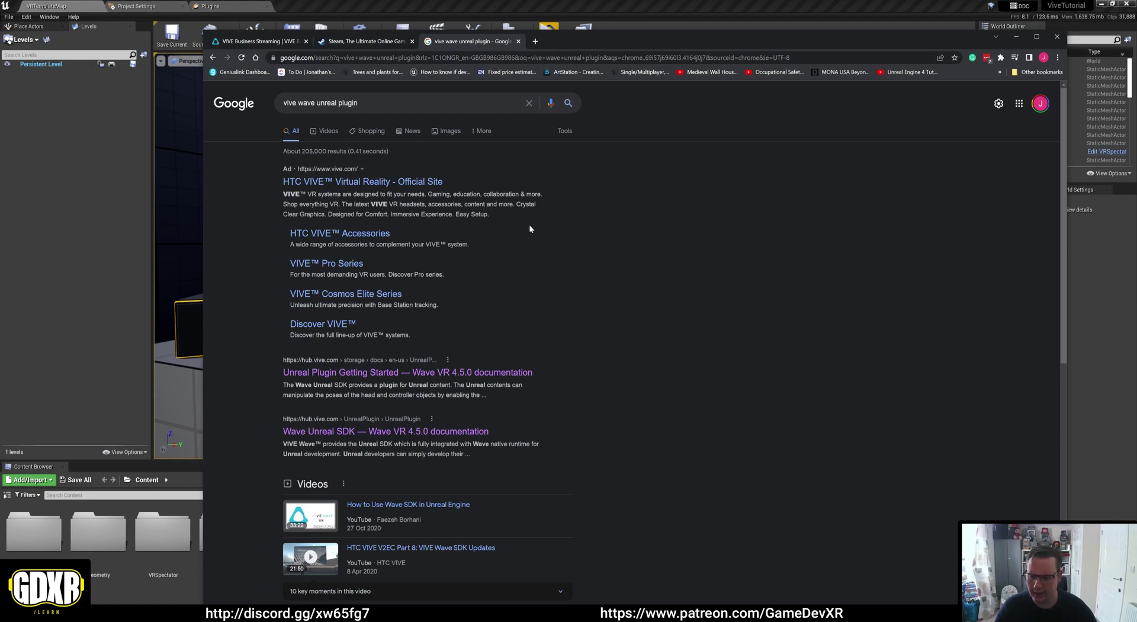
click(489, 372)
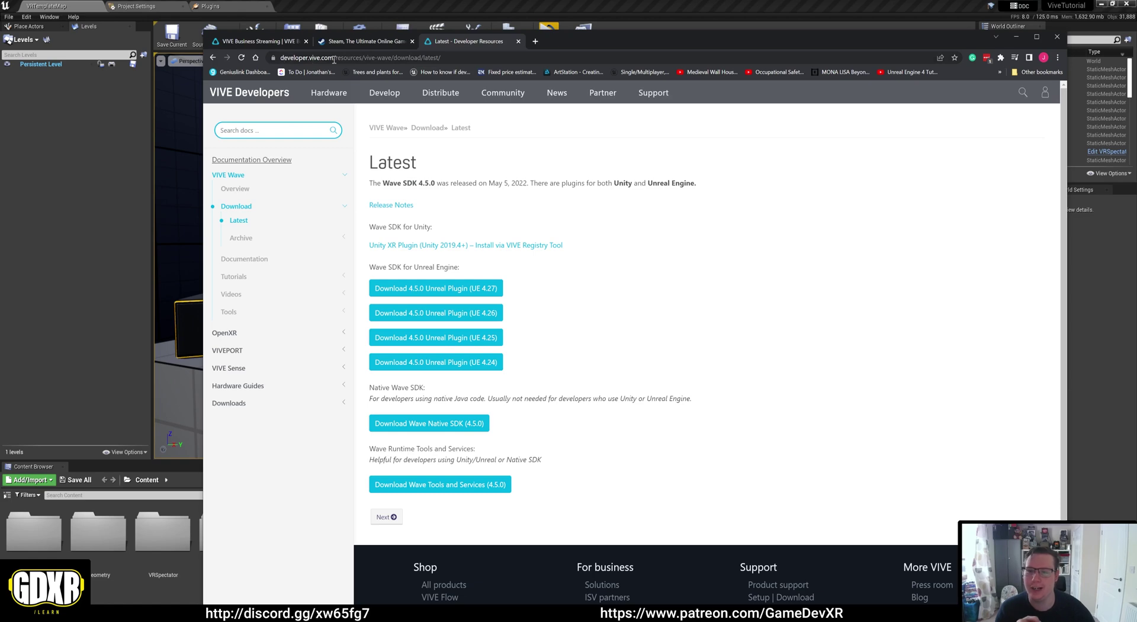
Step: Download the Wave SDK 4.5.0 Unreal plugin for UE 4.27, accepting the license agreements, and save the zip in Downloads
click(264, 42)
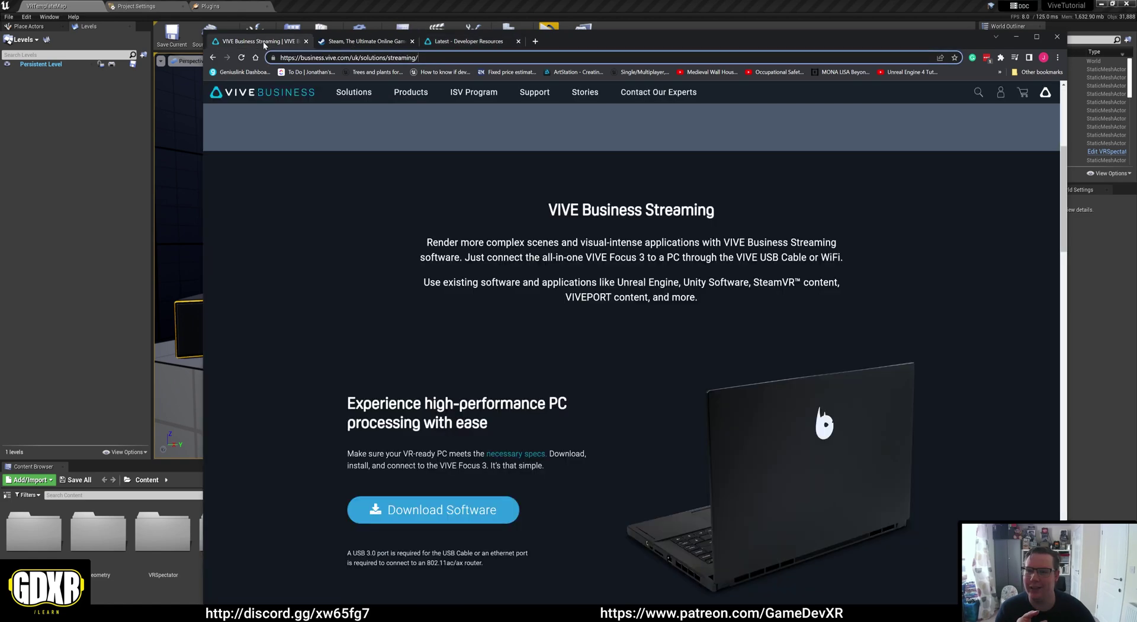
click(478, 42)
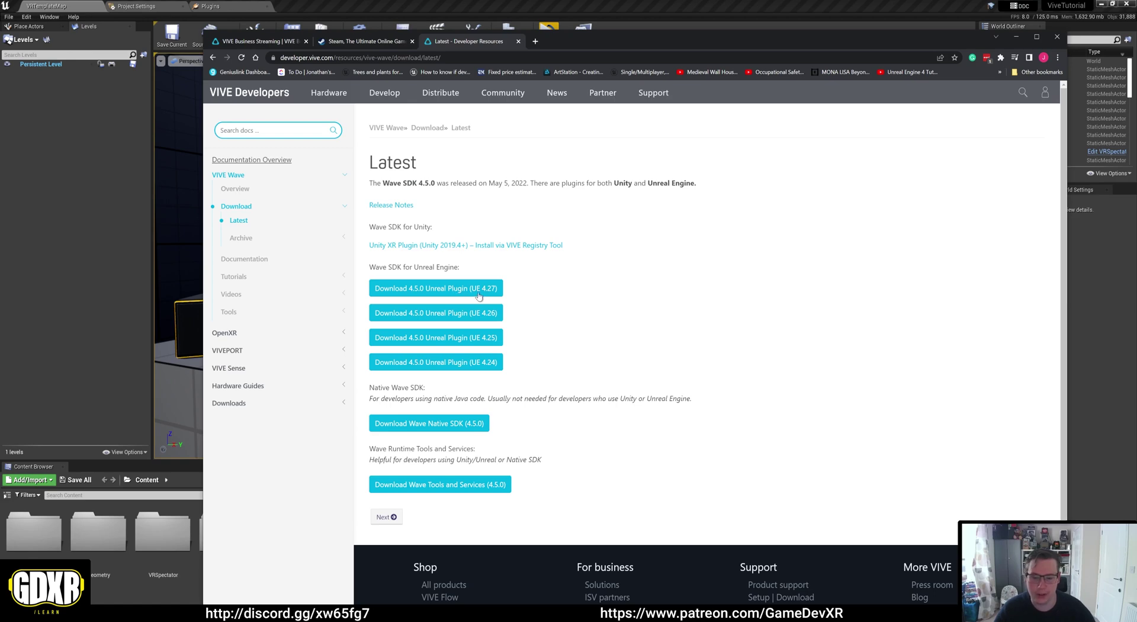
click(425, 292)
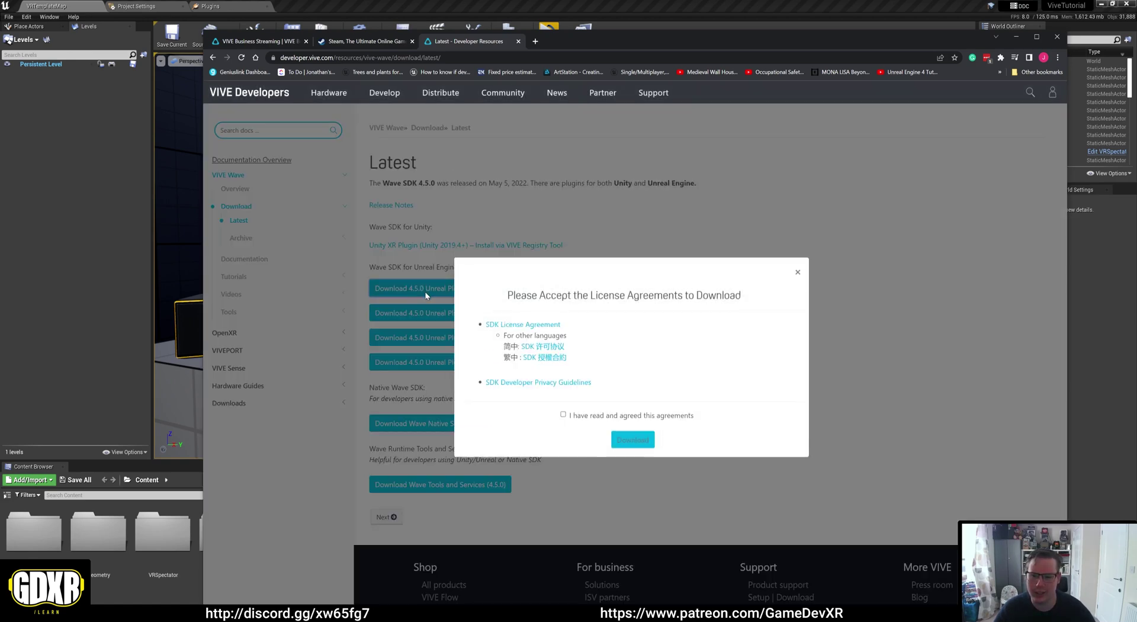
click(563, 431)
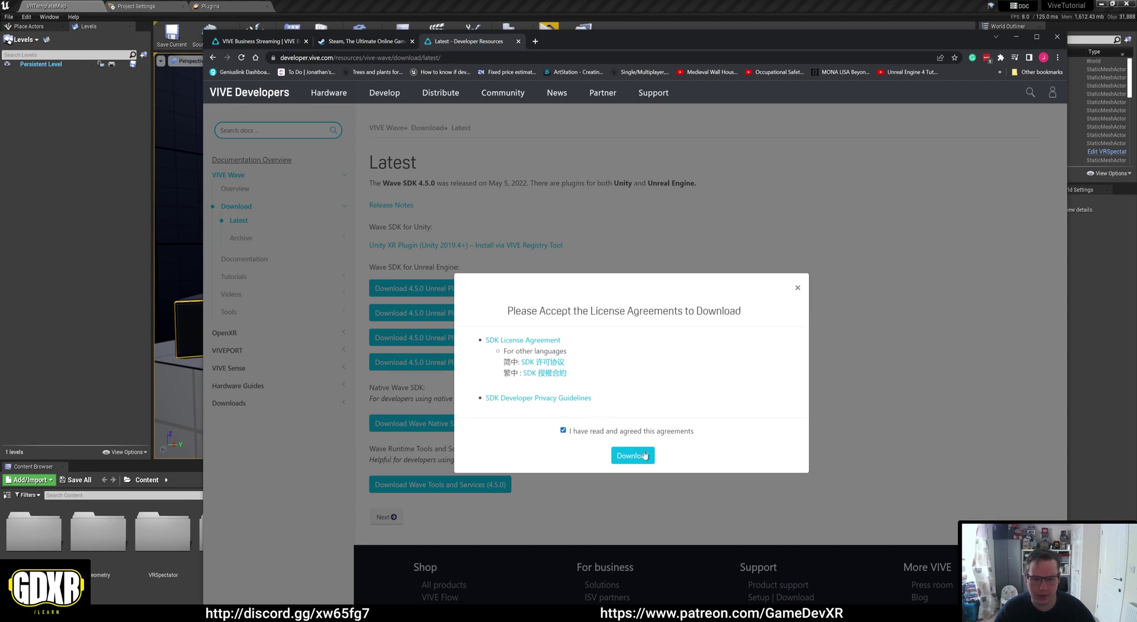
click(643, 457)
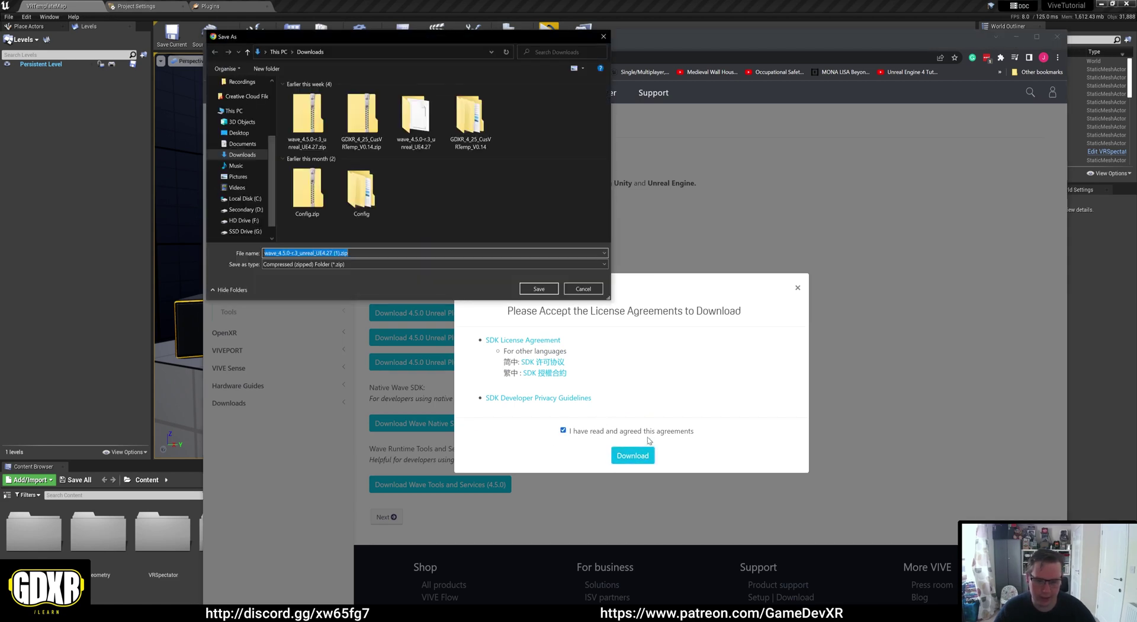
click(534, 290)
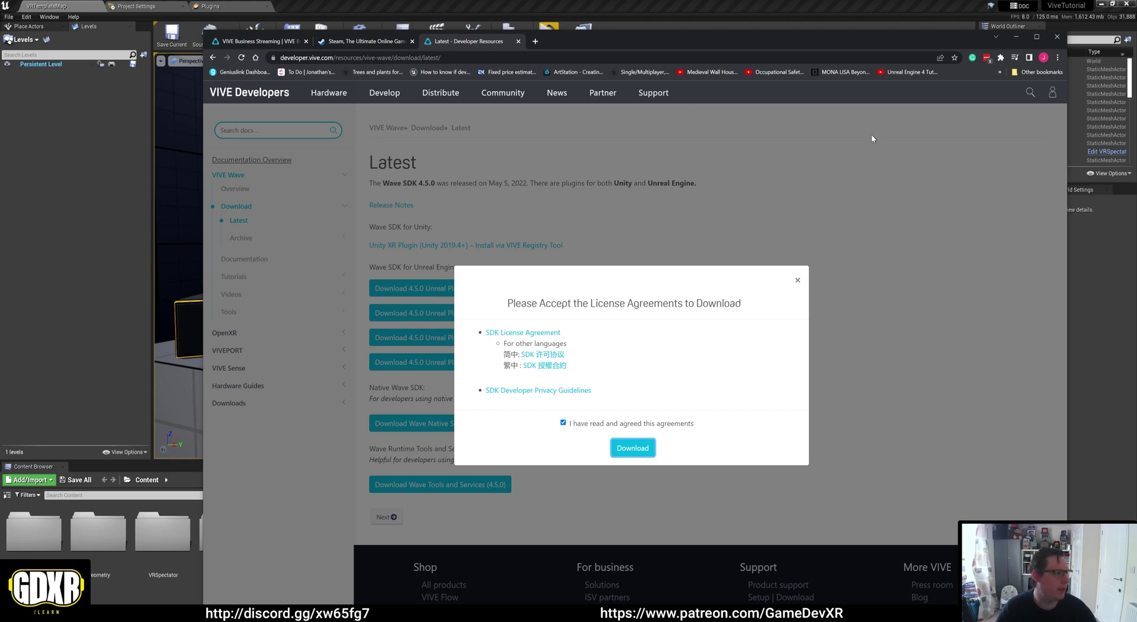
click(797, 280)
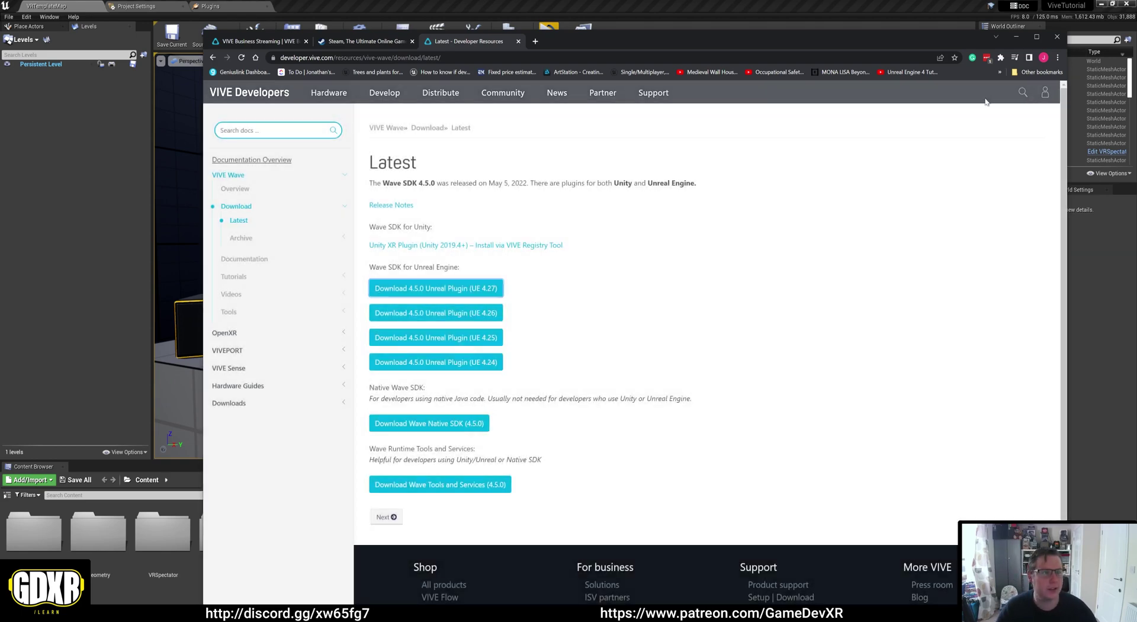
Step: Switch to File Explorer's Downloads folder and extract the newly downloaded wave_4.5.0-r.3_unreal_UE4.27 (1).zip to its default folder
click(1016, 37)
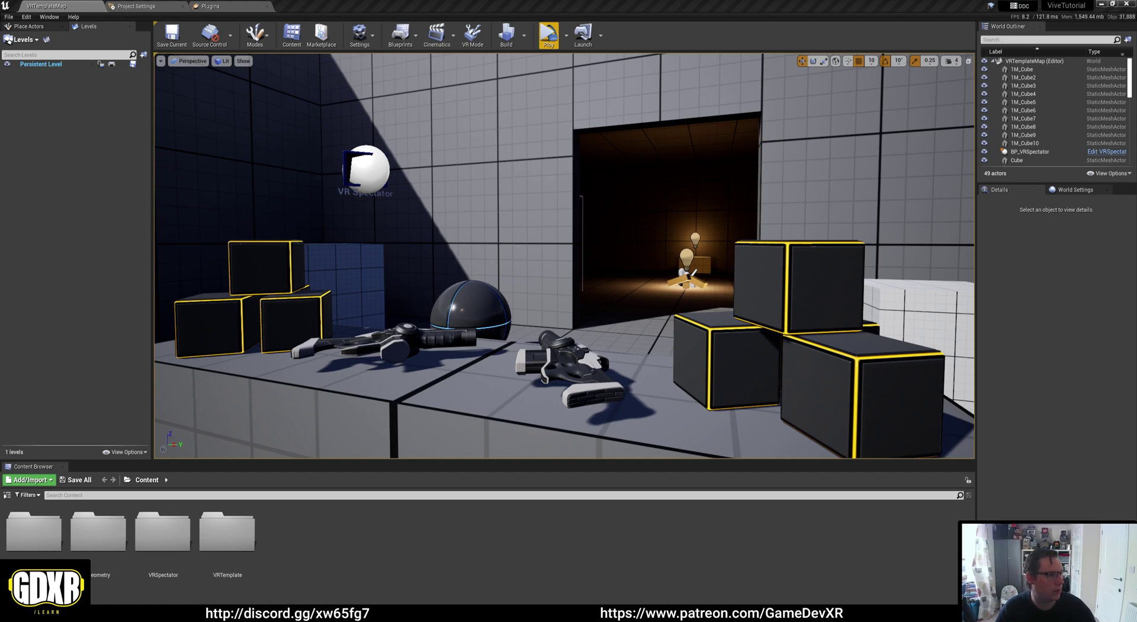
key(alt+Tab)
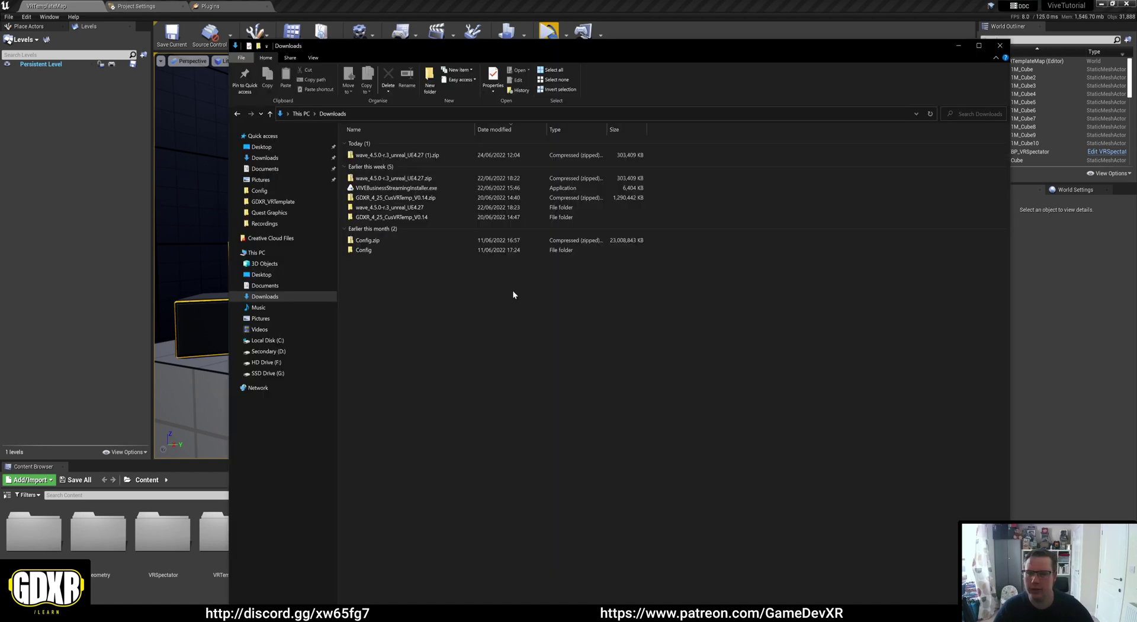
right_click(431, 158)
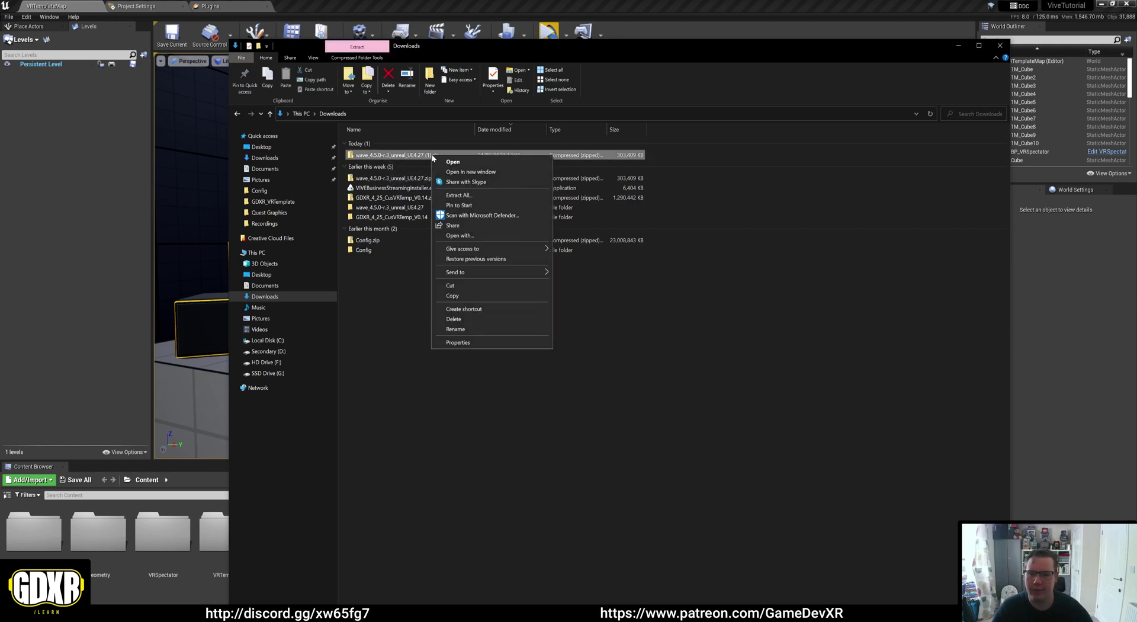
click(460, 195)
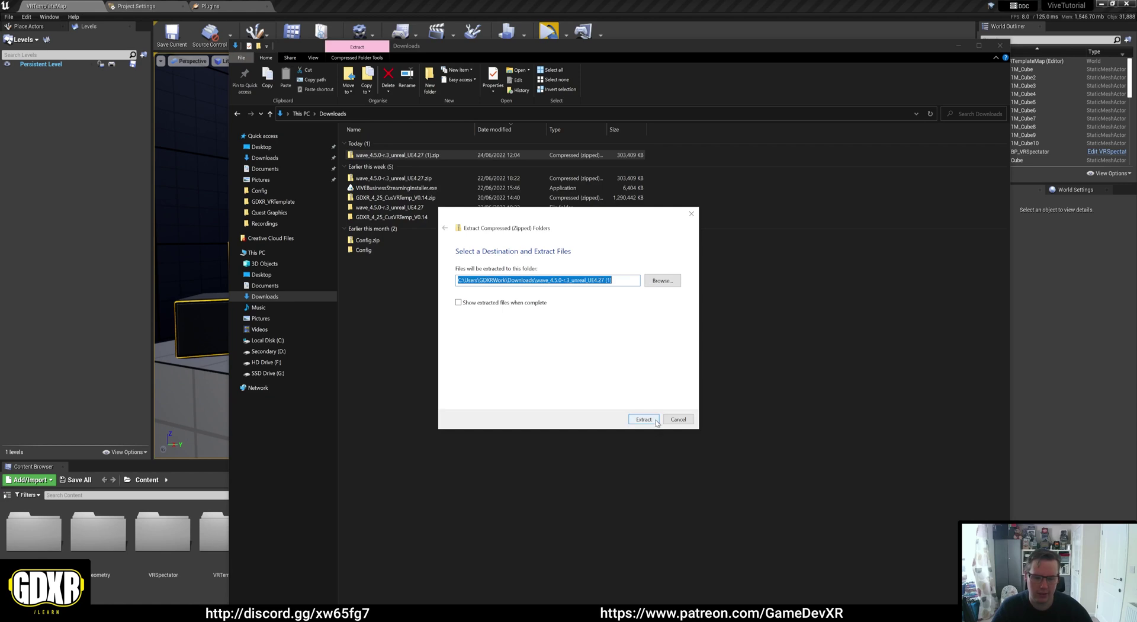
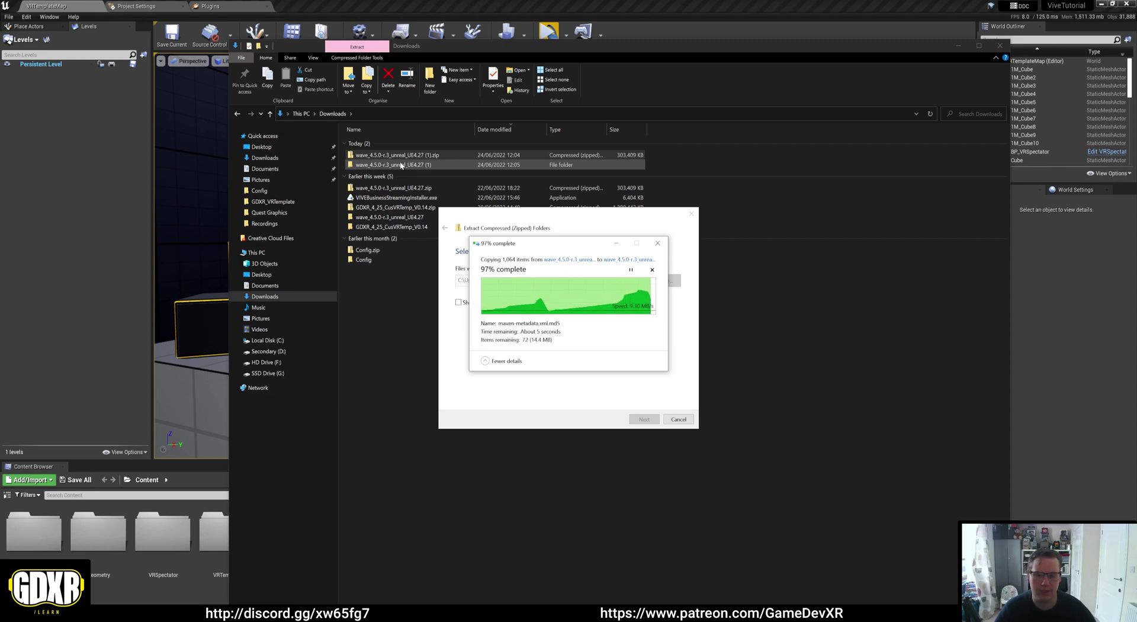
Step: Copy the Plugins folder from inside the extracted Wave package's plugin folder
double_click(384, 165)
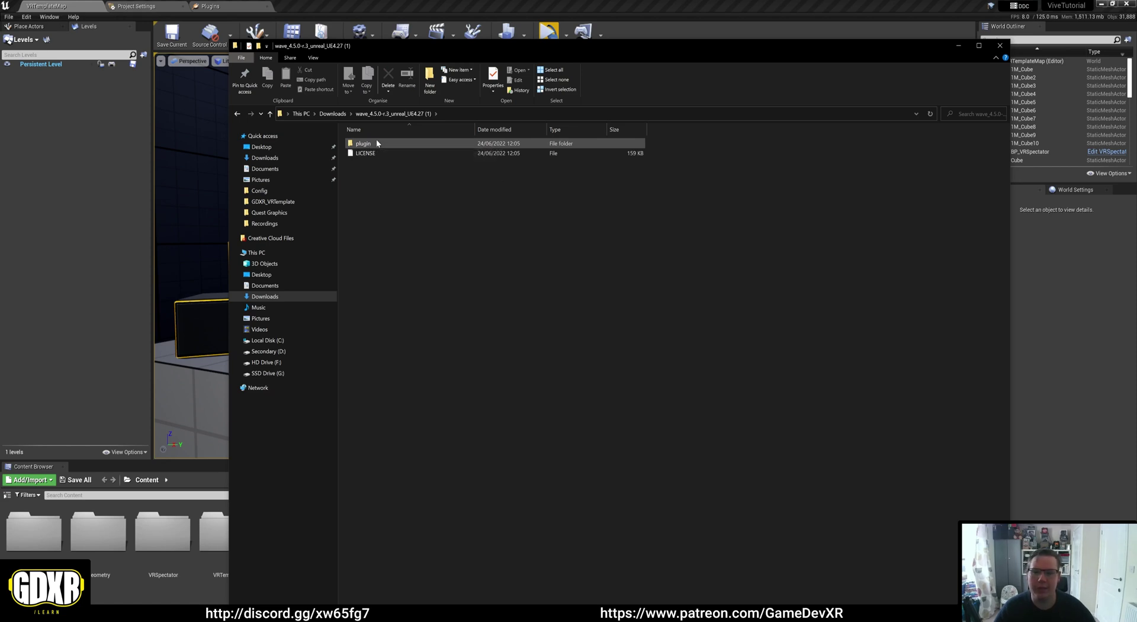
right_click(371, 144)
key(Escape)
double_click(376, 144)
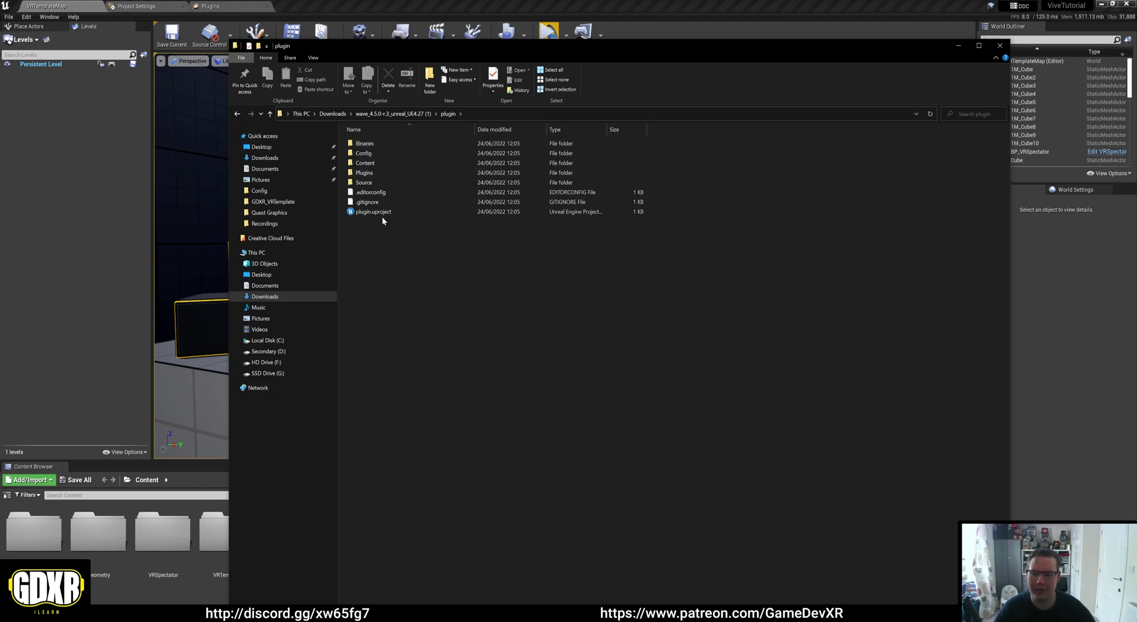
click(383, 174)
right_click(370, 174)
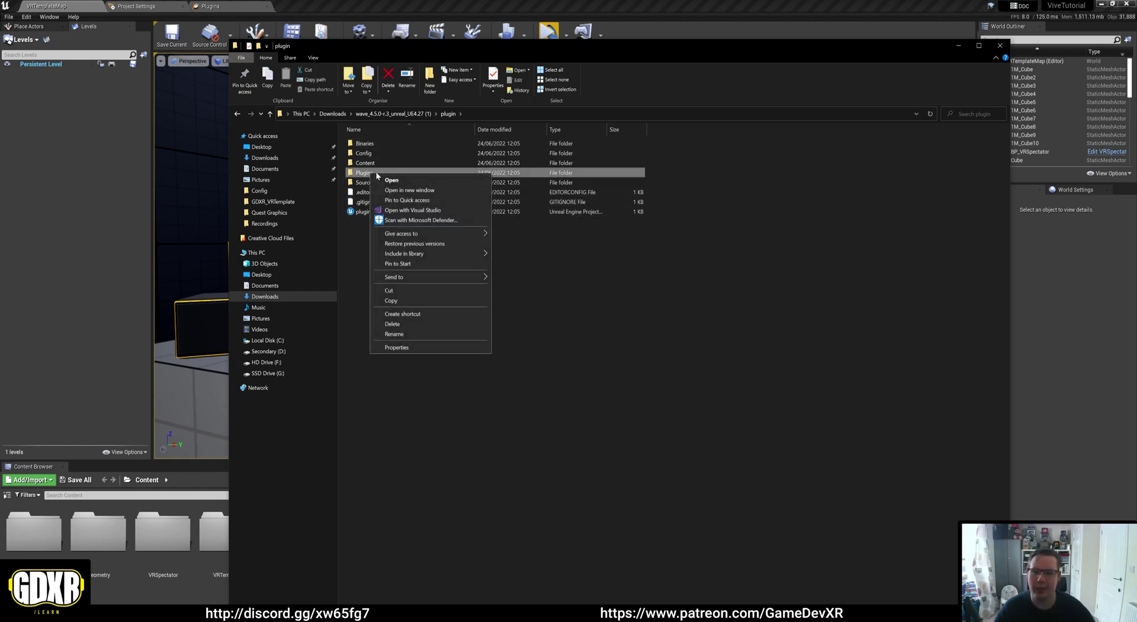
click(409, 300)
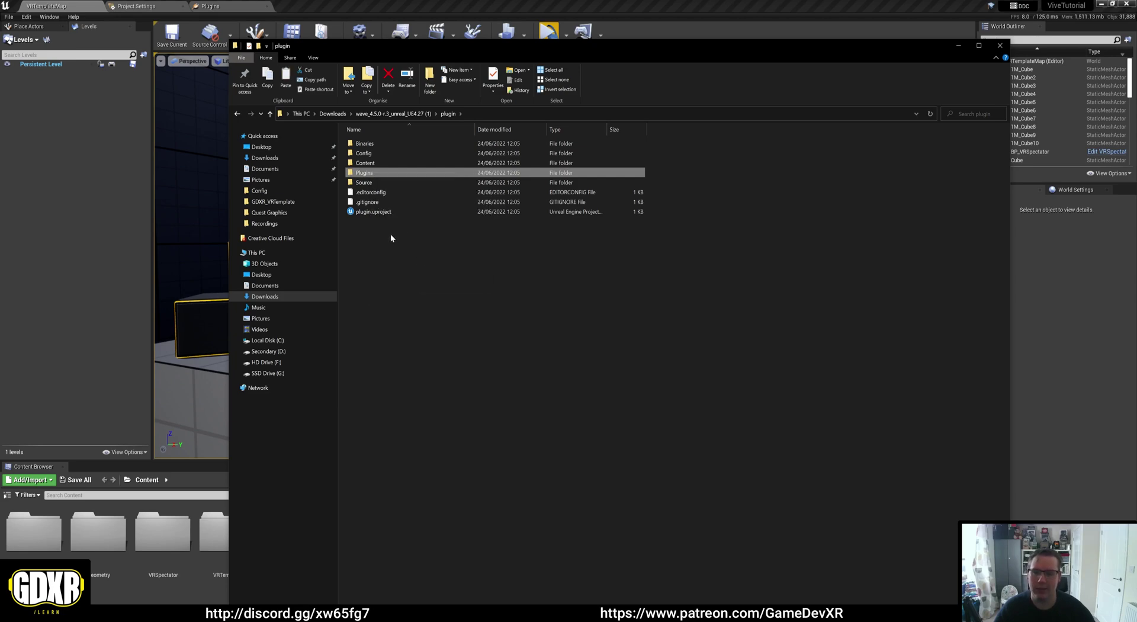
click(957, 50)
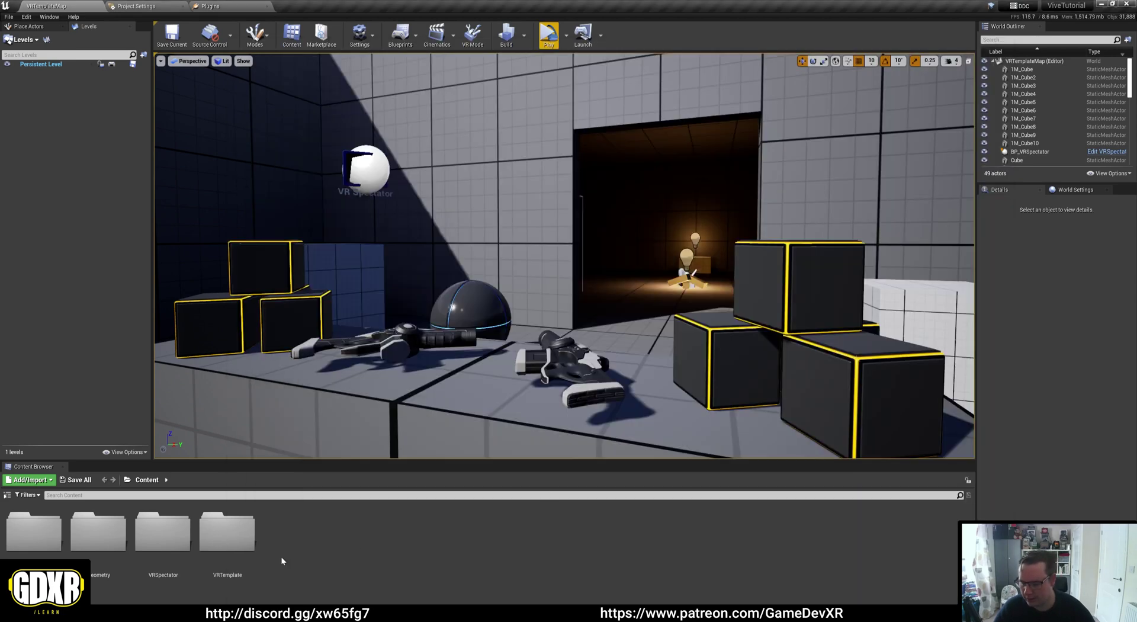
Step: From the Content Browser, open the ViveTutorial project root in File Explorer, paste the Plugins folder there and close the window
right_click(164, 525)
click(192, 359)
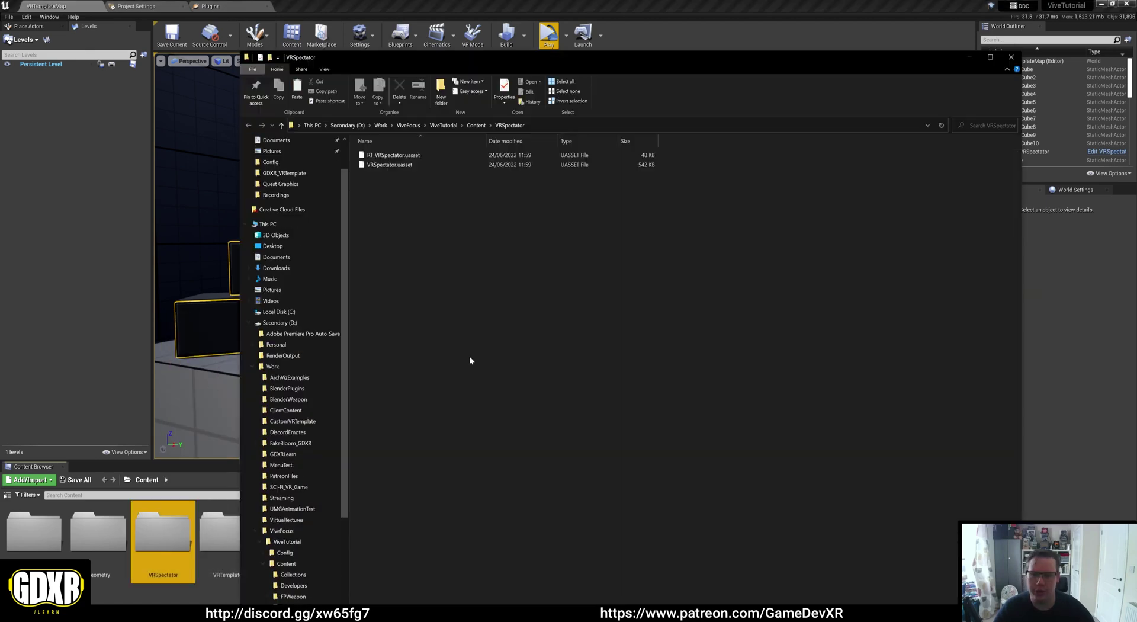
click(469, 124)
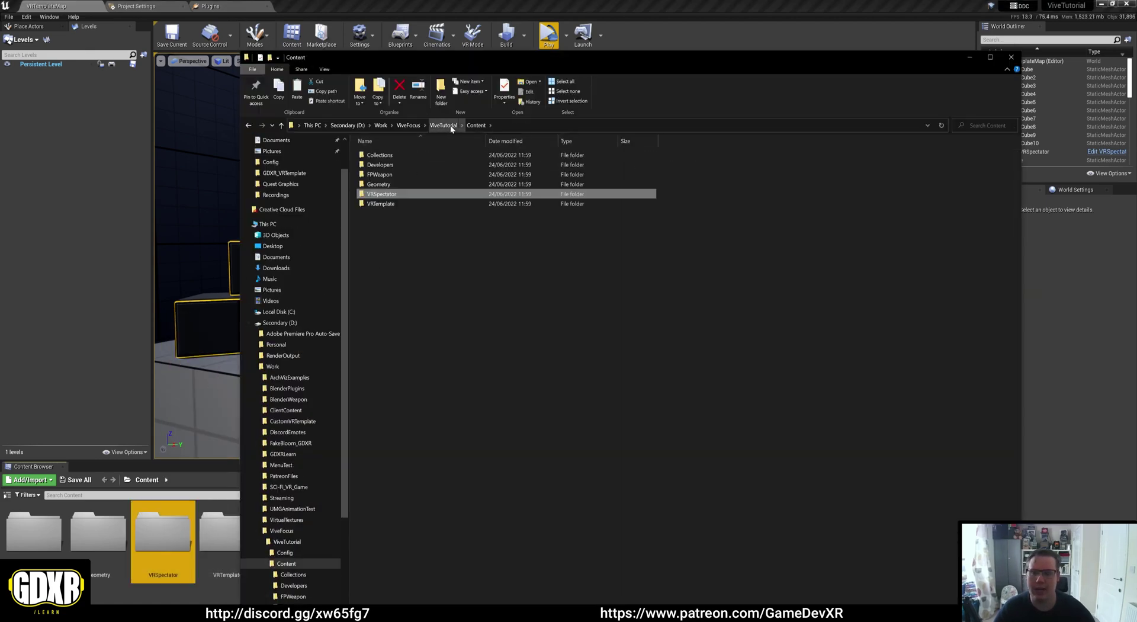
click(450, 125)
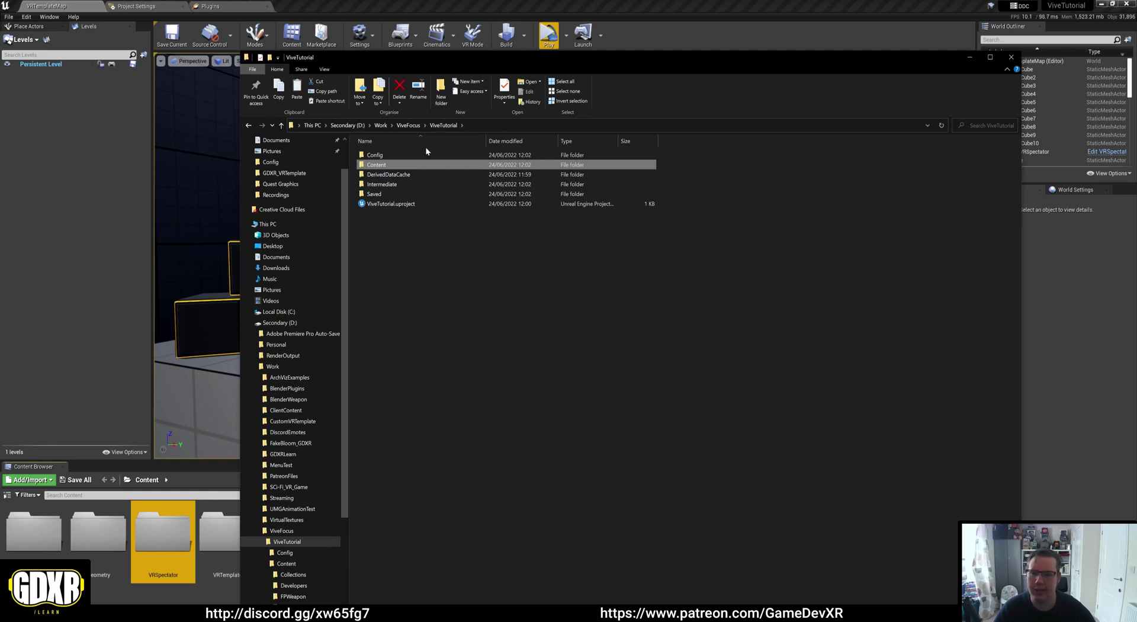
right_click(403, 232)
click(436, 297)
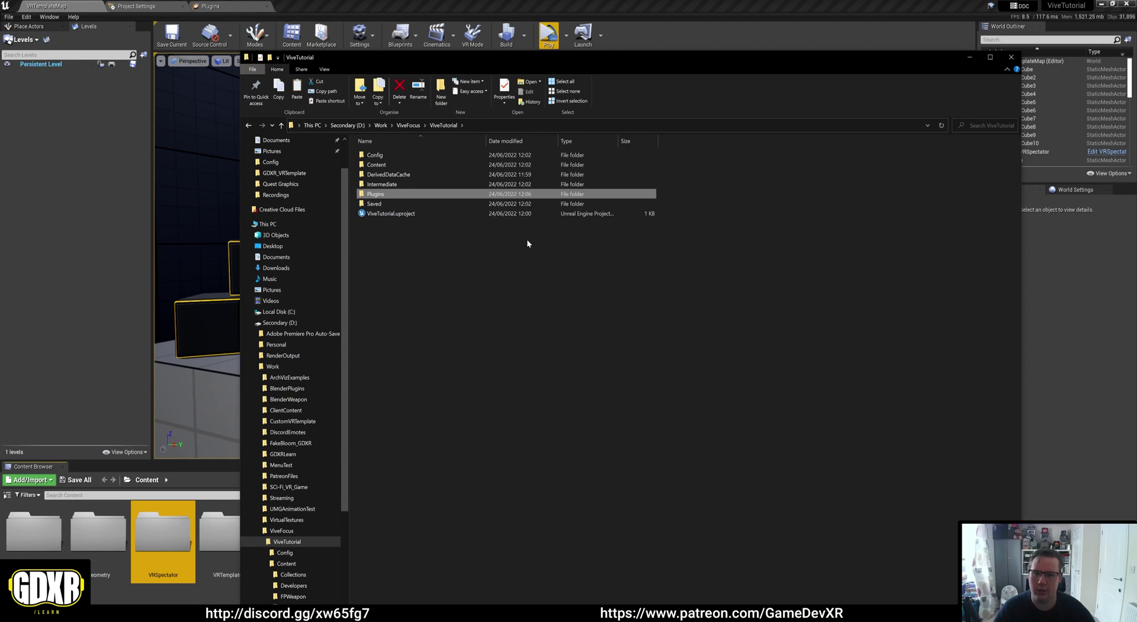
click(467, 254)
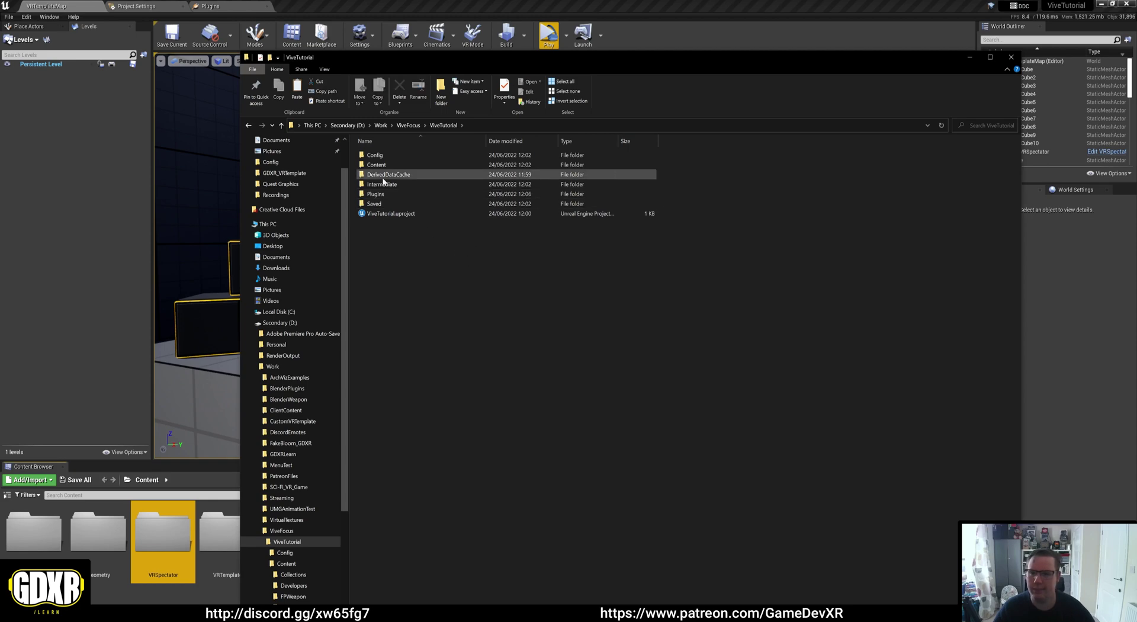
click(1010, 57)
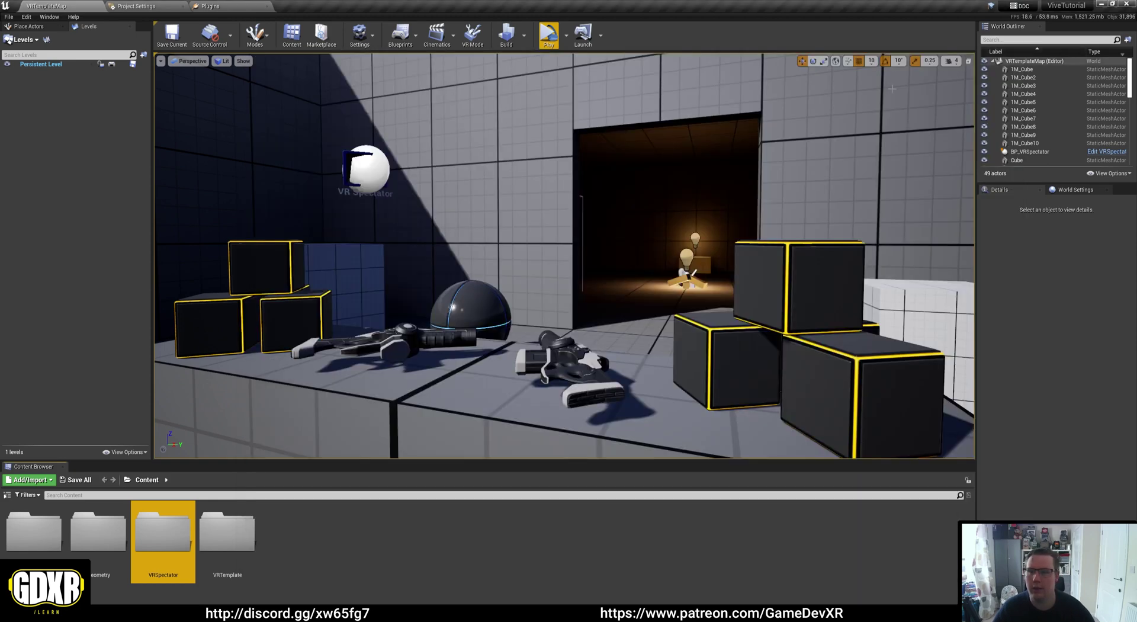
Step: Search the editor's plugin list for "wave", both across all plugins and in the built-in Virtual Reality category
click(215, 7)
click(59, 42)
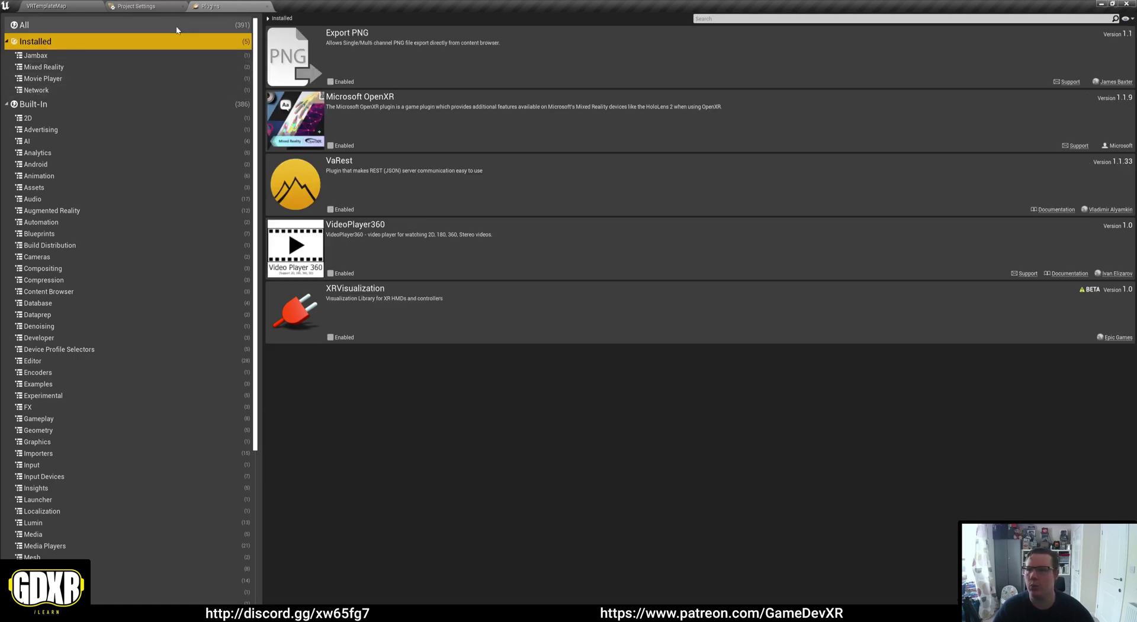
click(59, 25)
click(753, 18)
text(wavew)
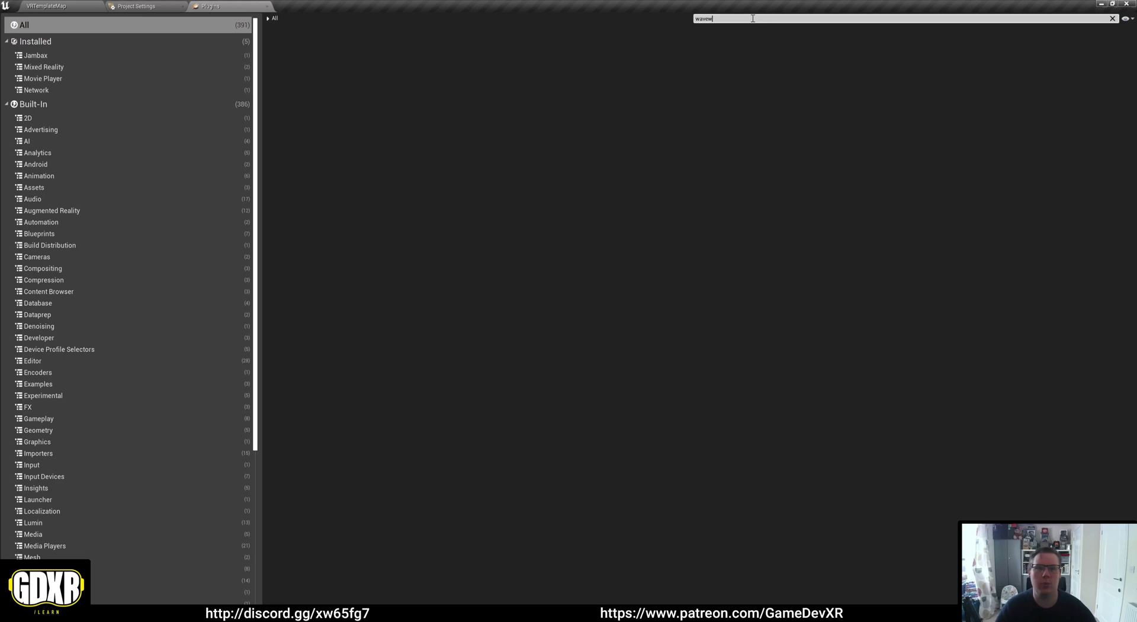
key(BackSpace)
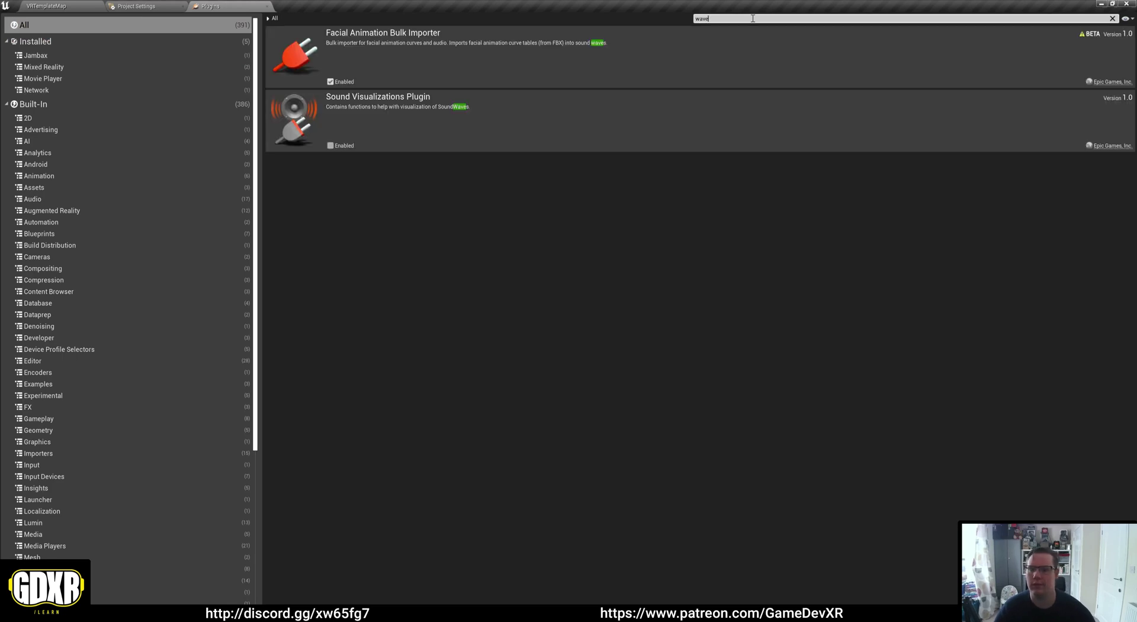
scroll(178, 355, down, 5)
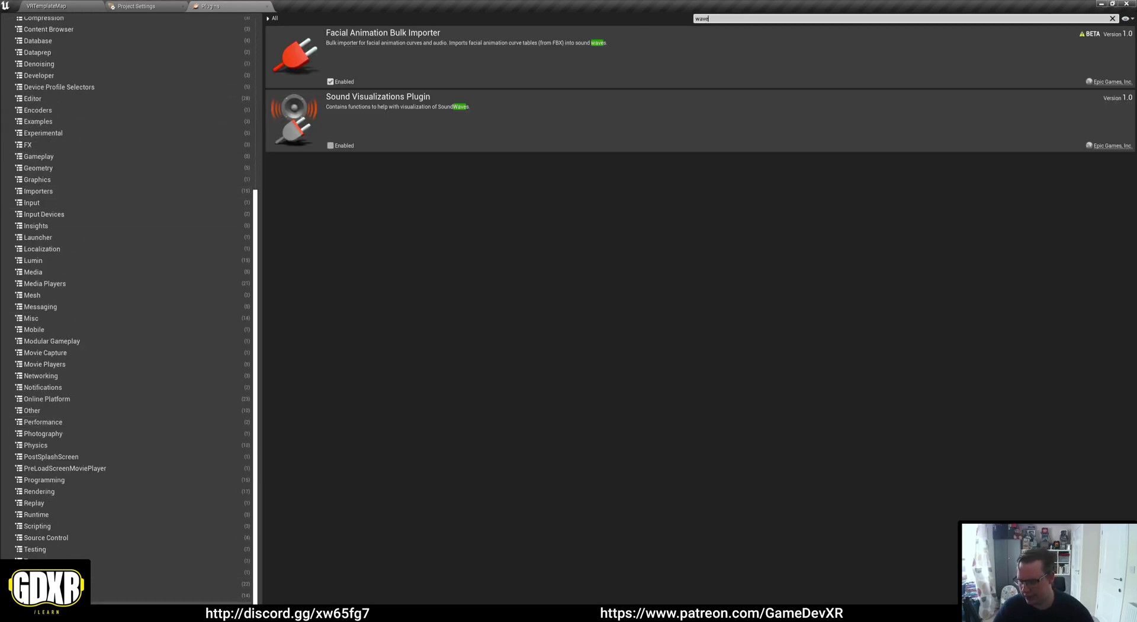
click(103, 598)
click(502, 291)
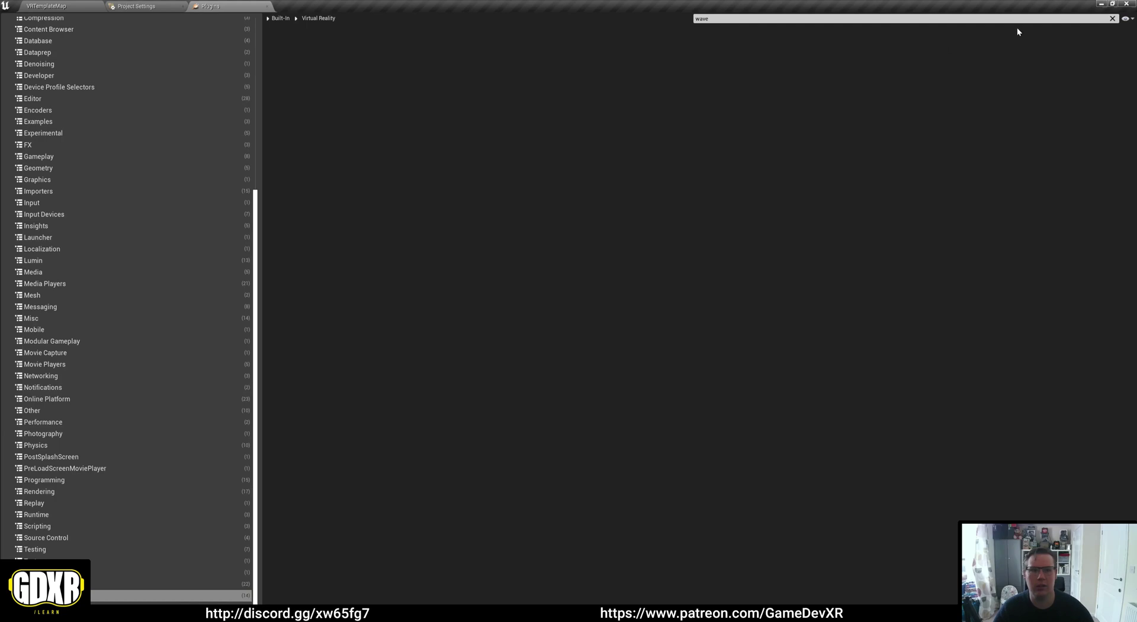
Step: Close the Unreal Editor and reopen the ViveTutorial project so the copied plugin is loaded
click(1128, 5)
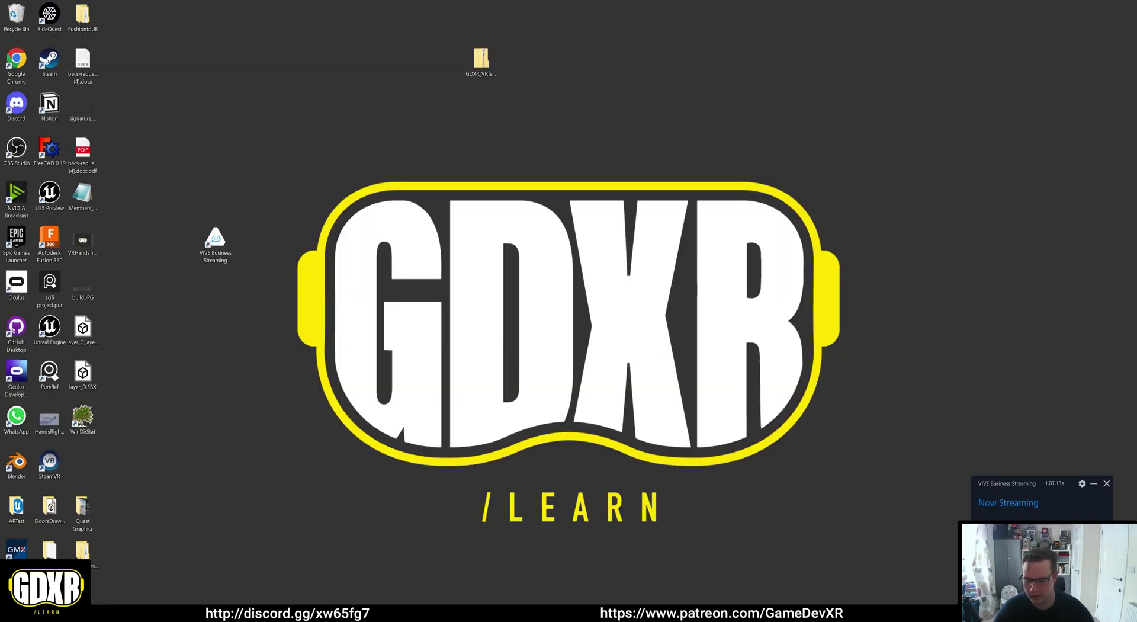
key(alt+Tab)
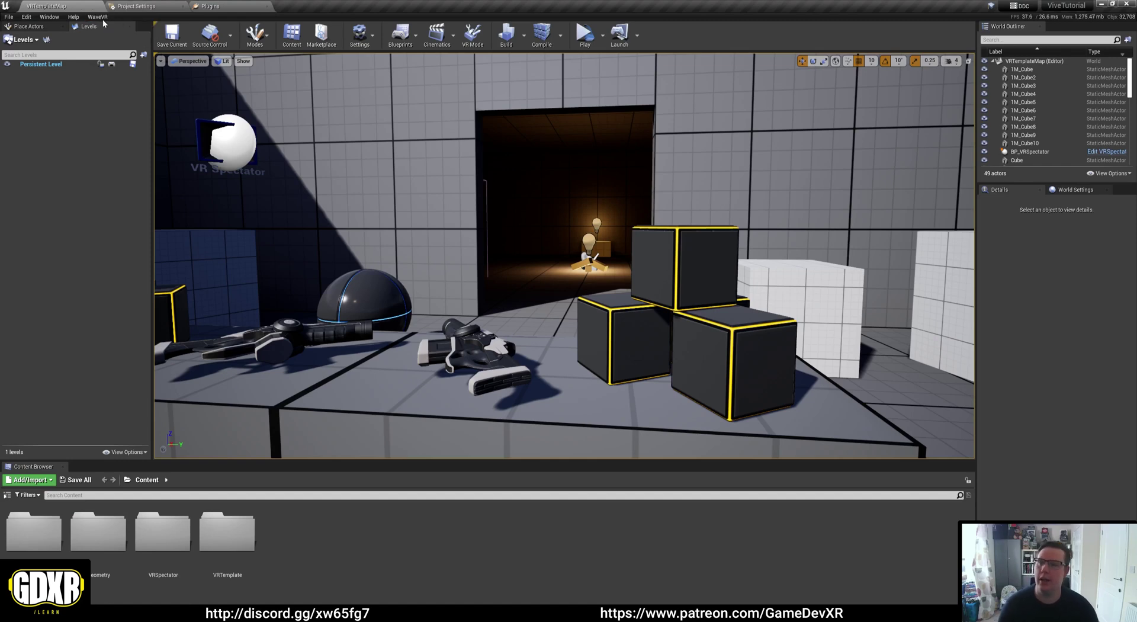
Step: Examine the Wave VR plugin page in Project Settings and return to the VRTemplateMap level
click(141, 8)
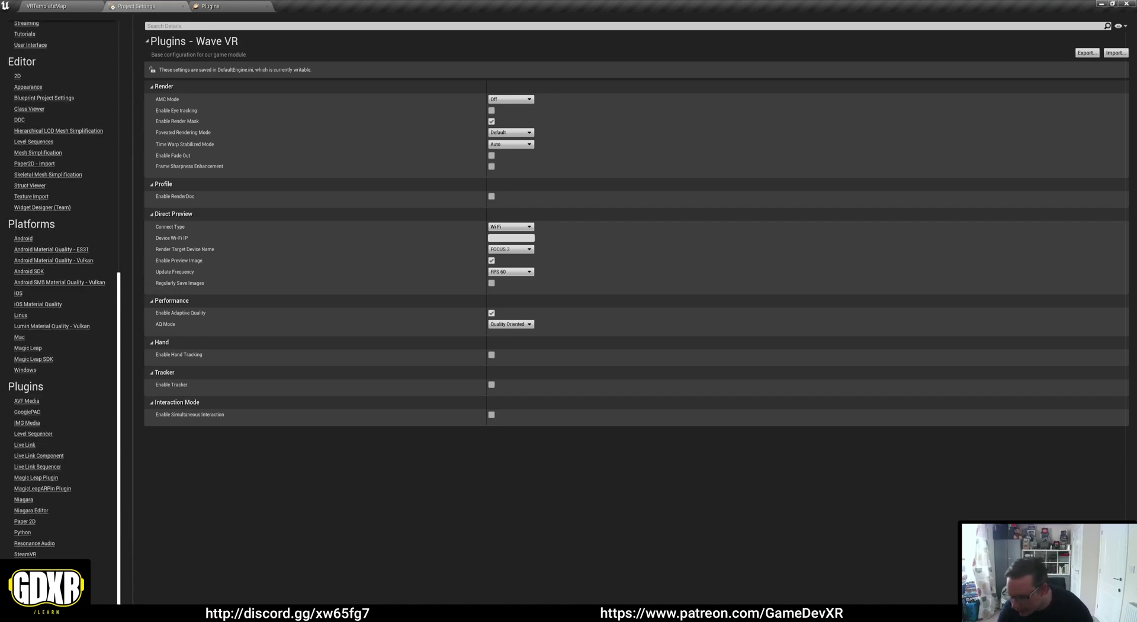
drag(468, 6, 552, 35)
scroll(309, 290, down, 5)
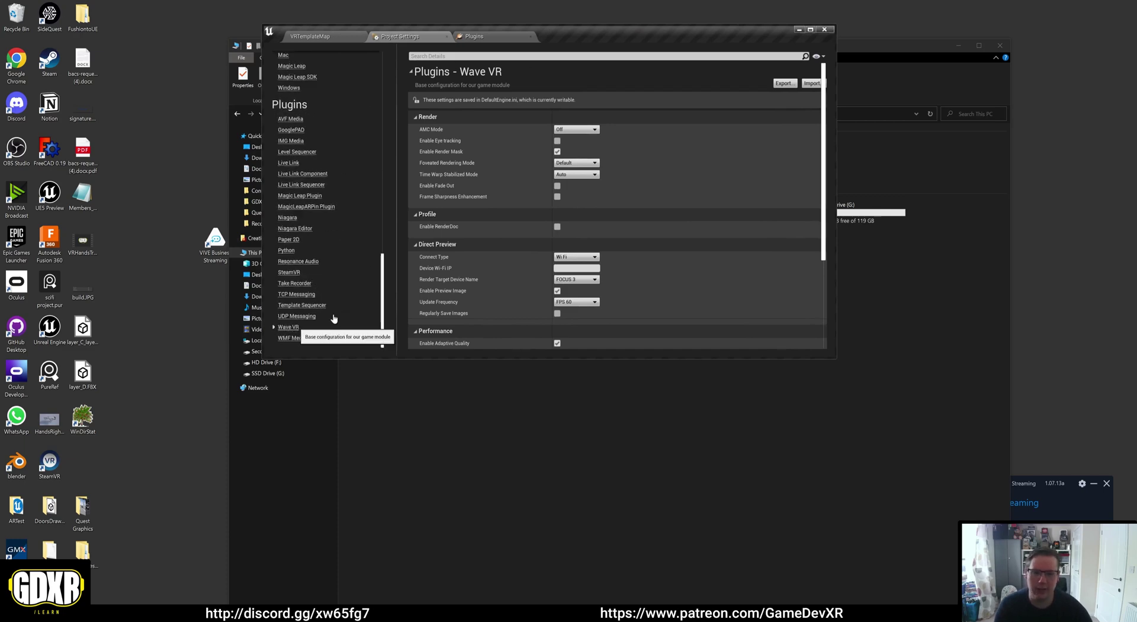
click(810, 30)
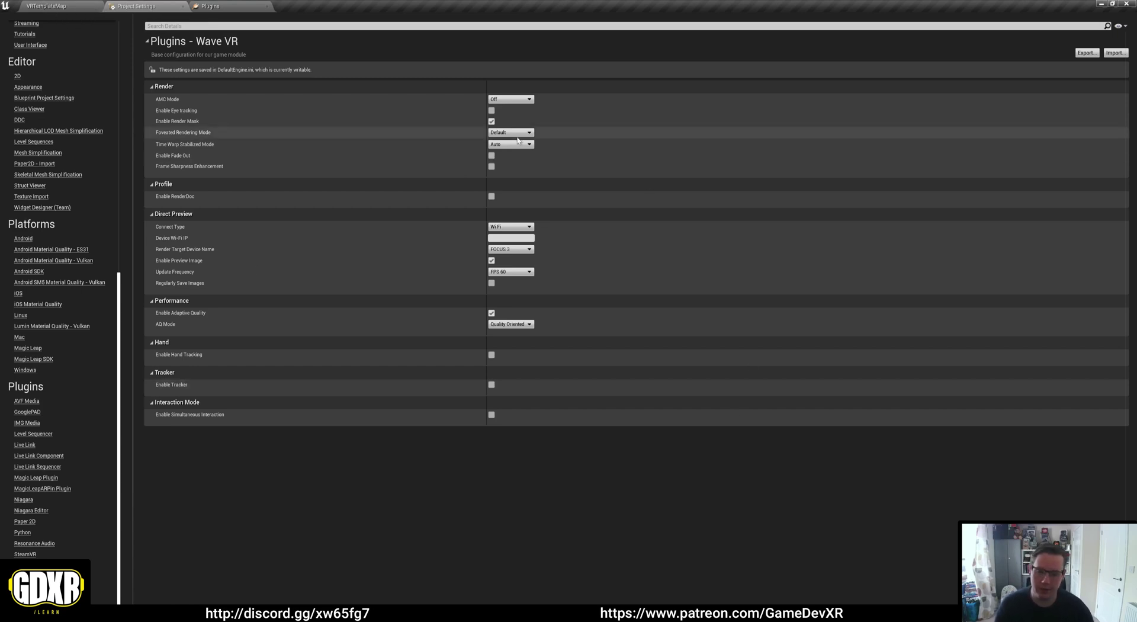
click(57, 7)
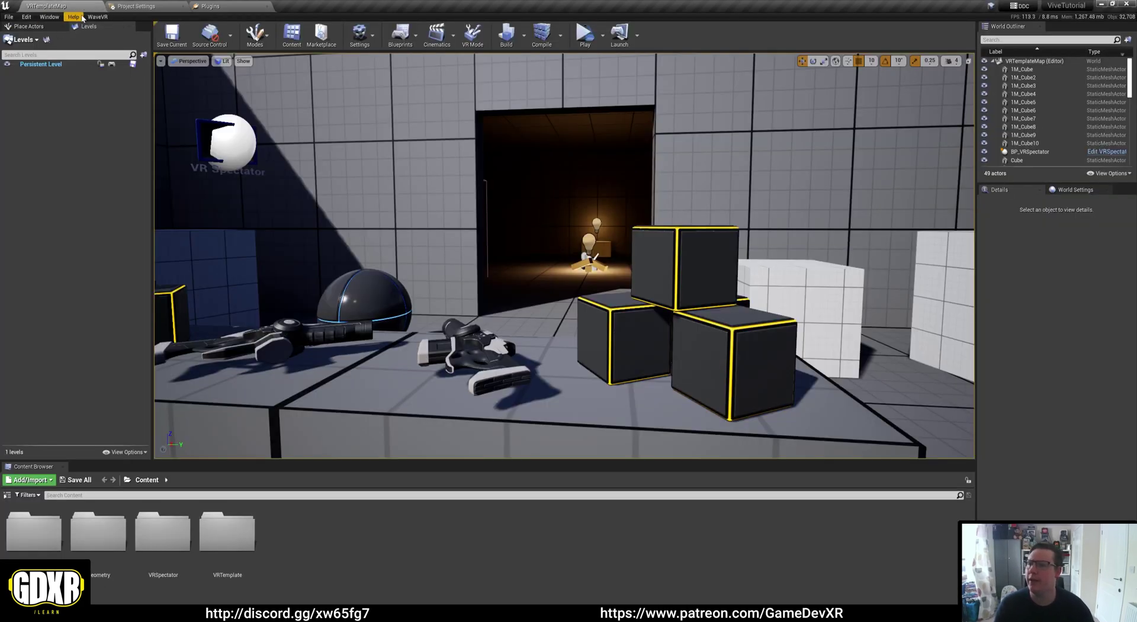
Step: Enlarge the Content Browser, check that its view options show plugin content, and display the folder tree
right_drag(486, 178, 457, 231)
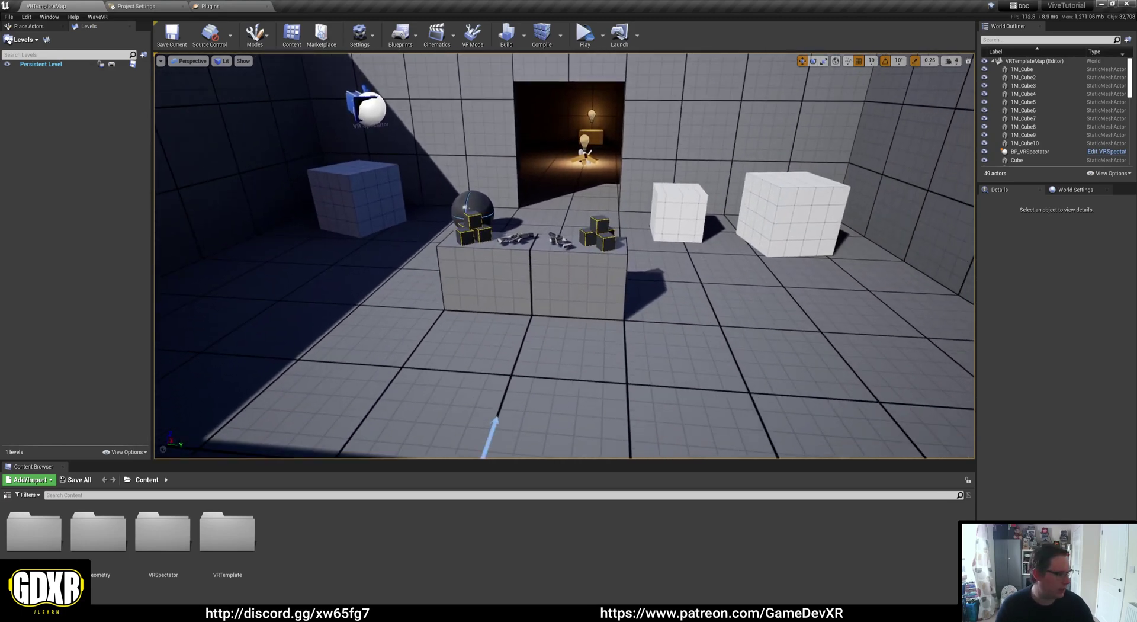
drag(714, 461, 714, 366)
click(947, 610)
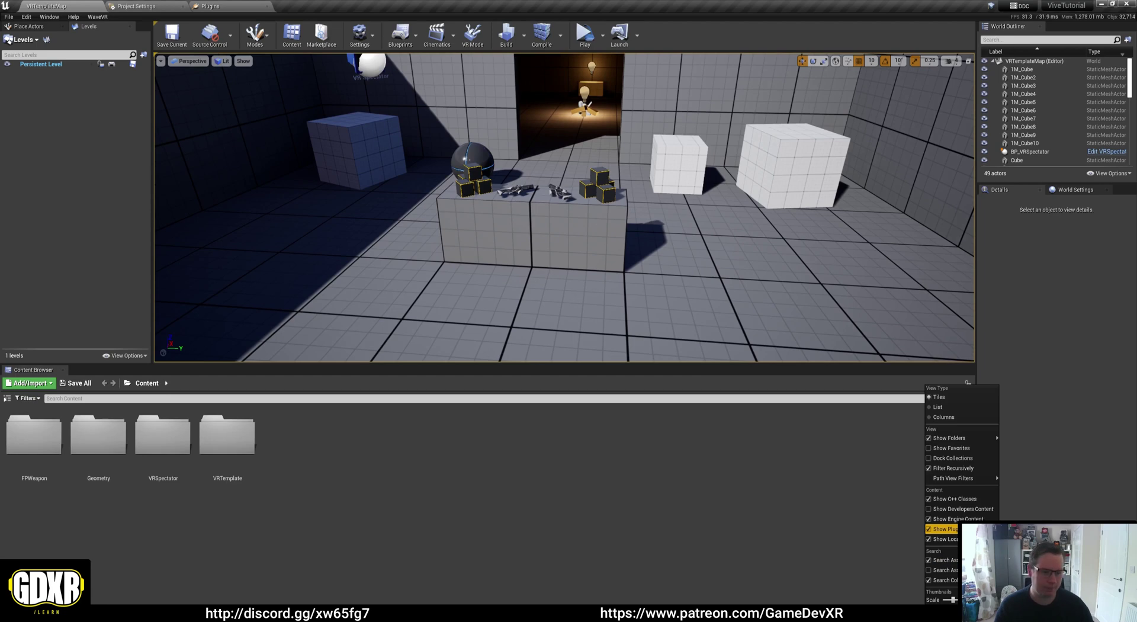
click(8, 400)
click(8, 400)
Step: Open the Blueprints folder inside WaveVR Content in the Content Browser
scroll(162, 506, down, 5)
scroll(178, 501, down, 12)
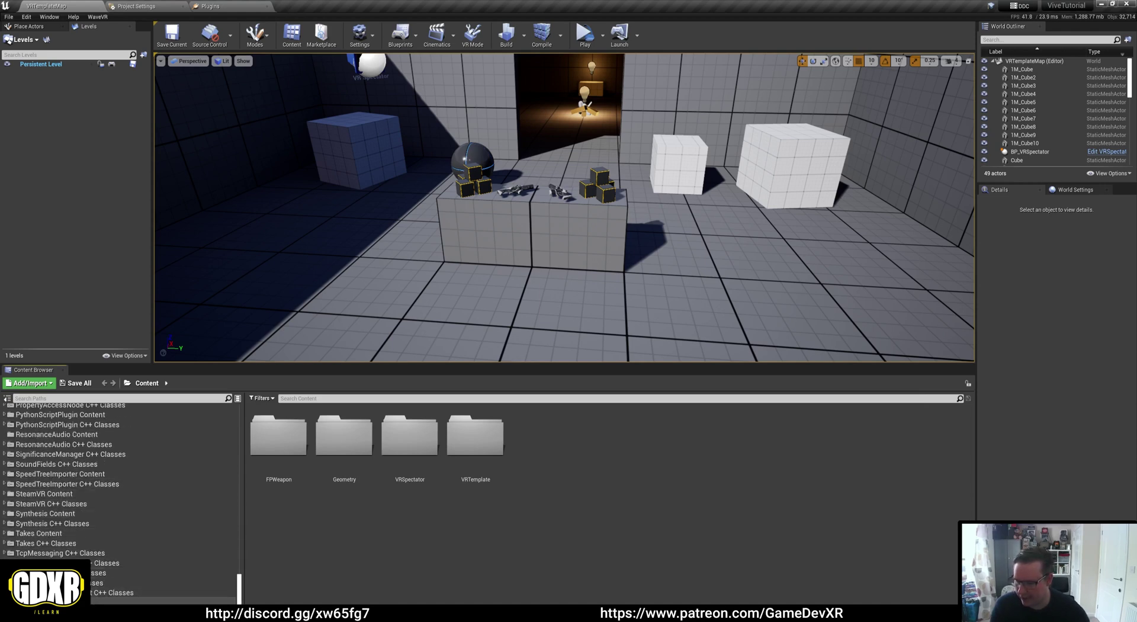
click(148, 601)
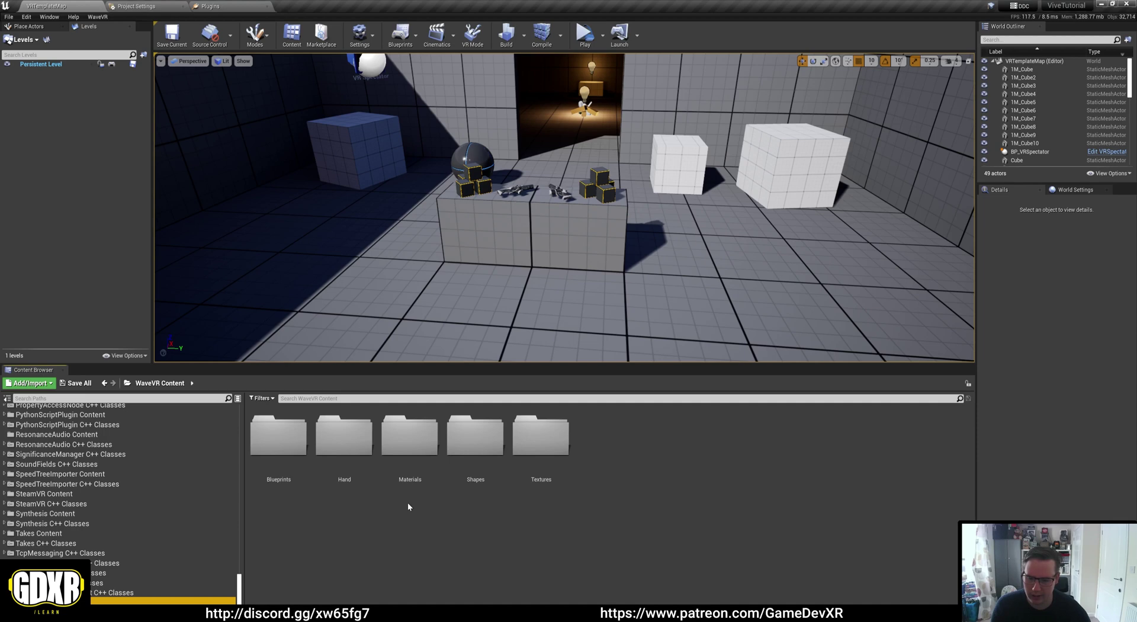
double_click(264, 471)
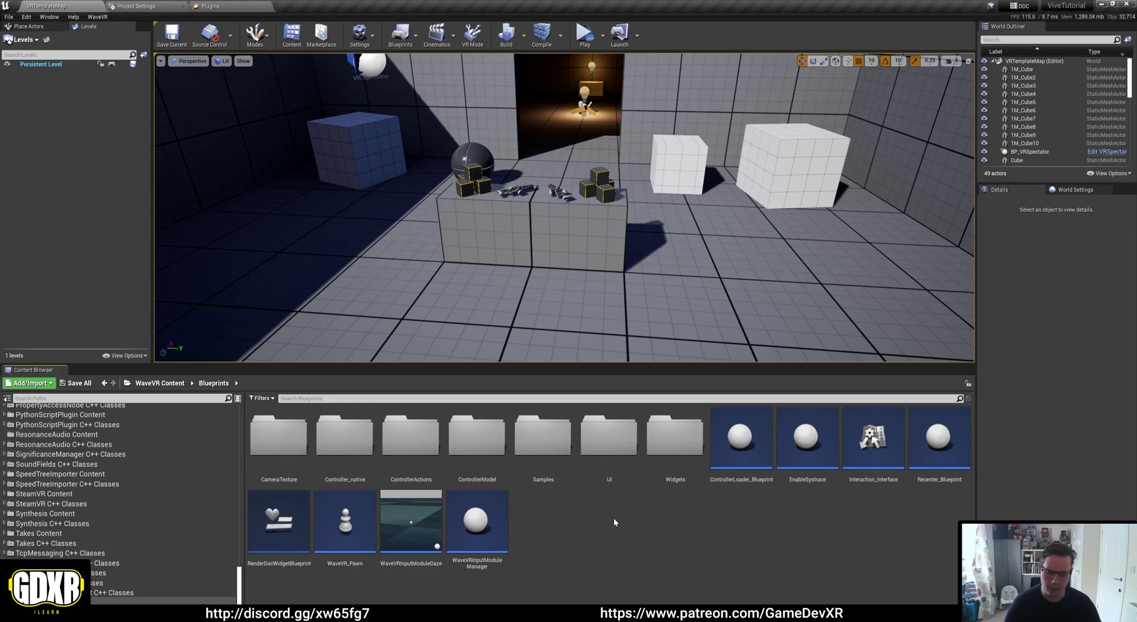
Step: Open the WaveVR_Pawn blueprint and examine the whole of its Event Graph
click(345, 515)
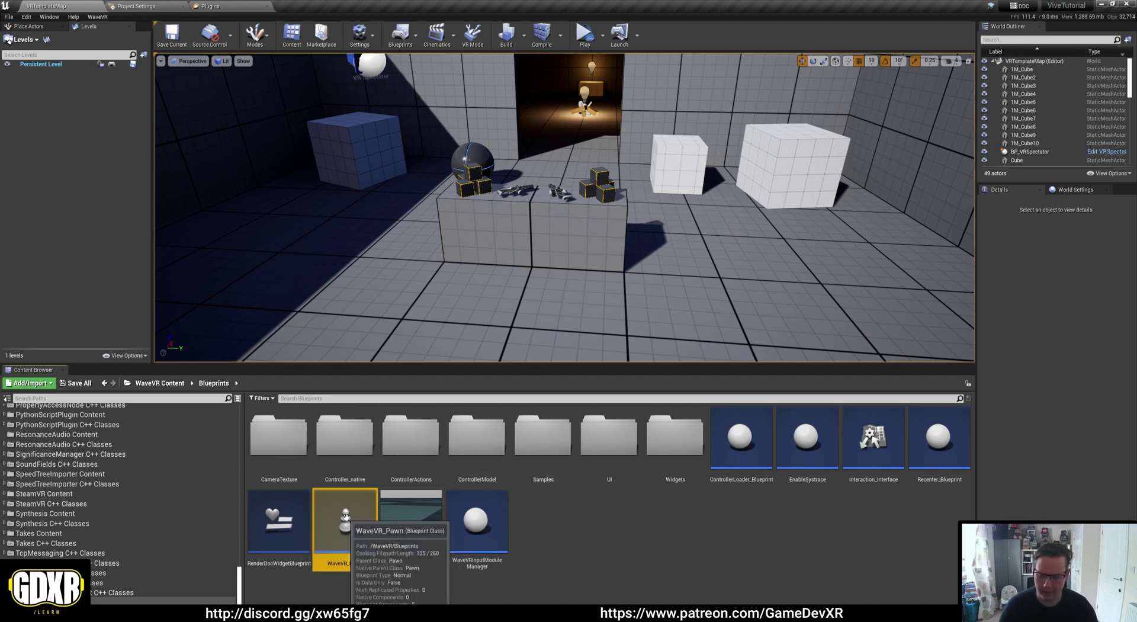
double_click(345, 516)
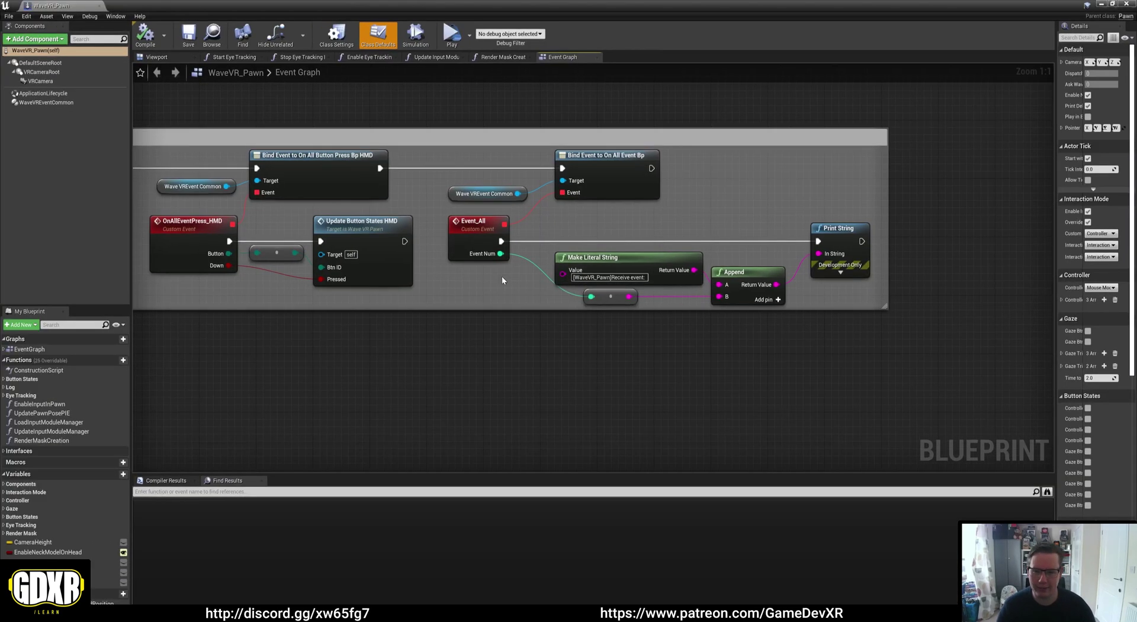
scroll(502, 276, down, 4)
right_drag(393, 316, 681, 421)
right_drag(667, 254, 729, 302)
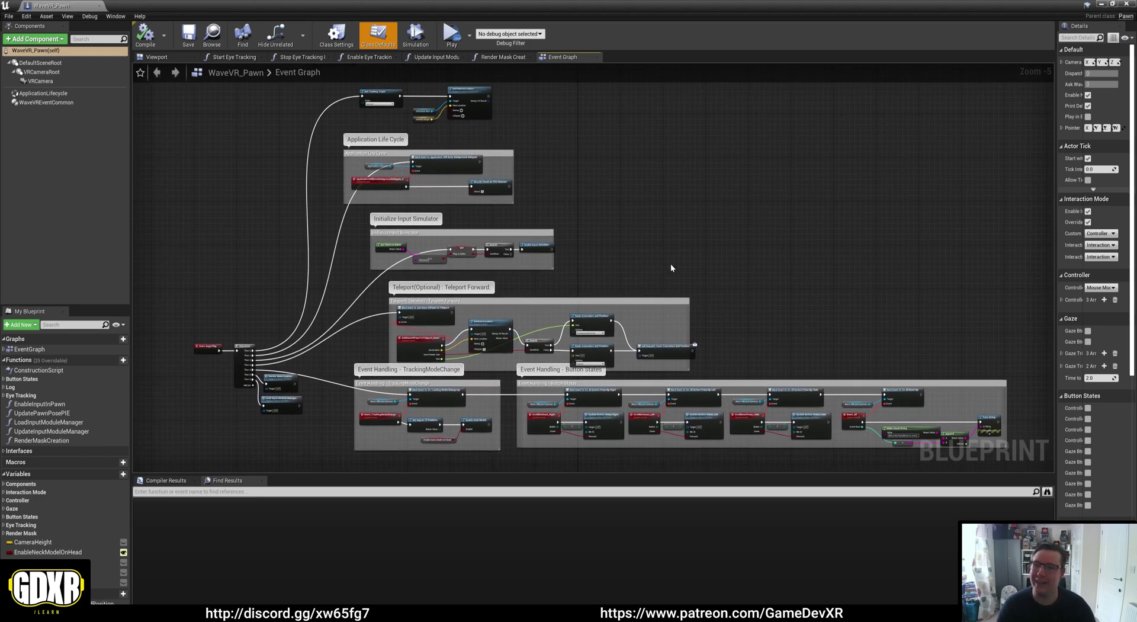
Step: Shift the uppermost nodes with the Application Life Cycle and Initialize Input Simulator groups, and move Application Life Cycle closer to Initialize Input Simulator
drag(588, 274, 297, 77)
drag(460, 178, 479, 202)
right_drag(614, 197, 703, 169)
click(498, 174)
drag(497, 175, 524, 191)
click(757, 152)
right_drag(787, 204, 733, 210)
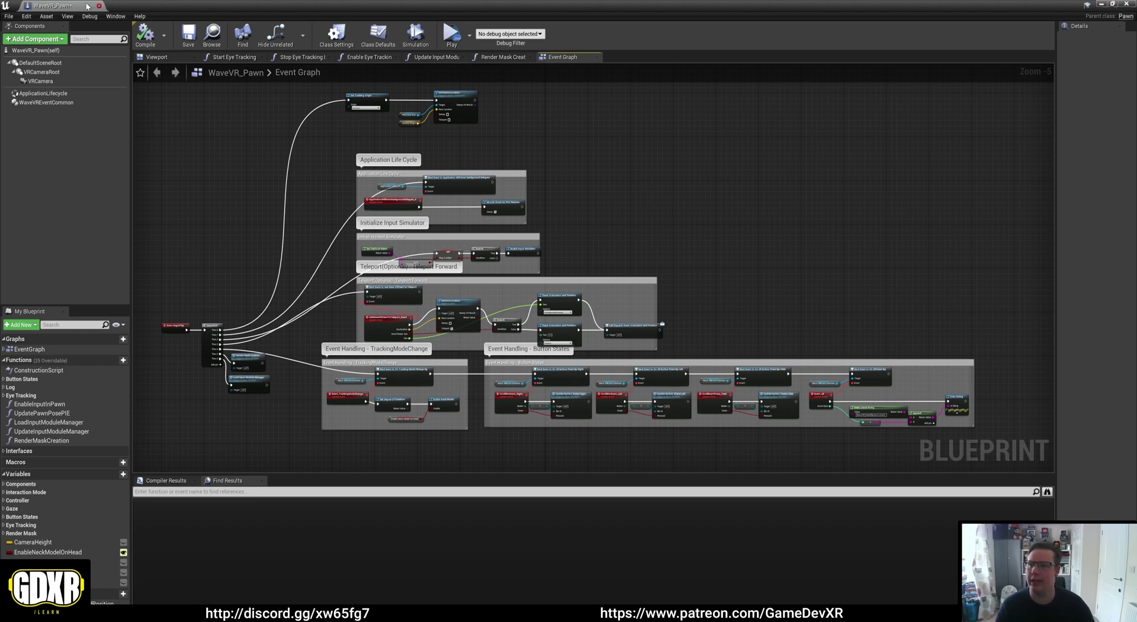
Step: Save the changes to the WaveVR_Pawn blueprint and close it to return to the level
click(9, 16)
click(26, 51)
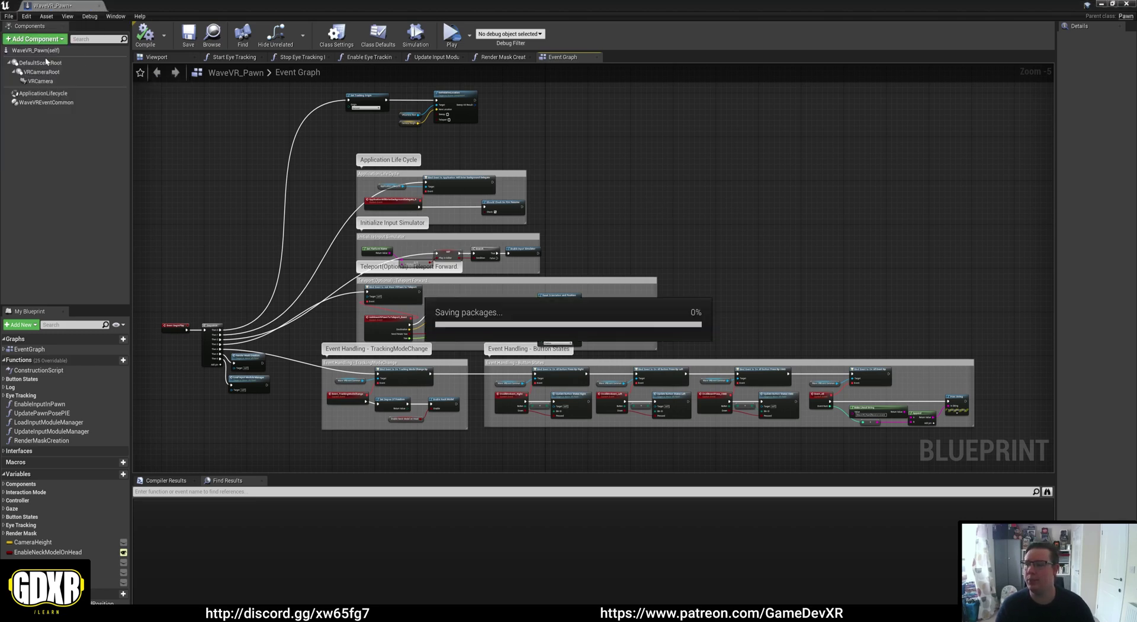
click(98, 6)
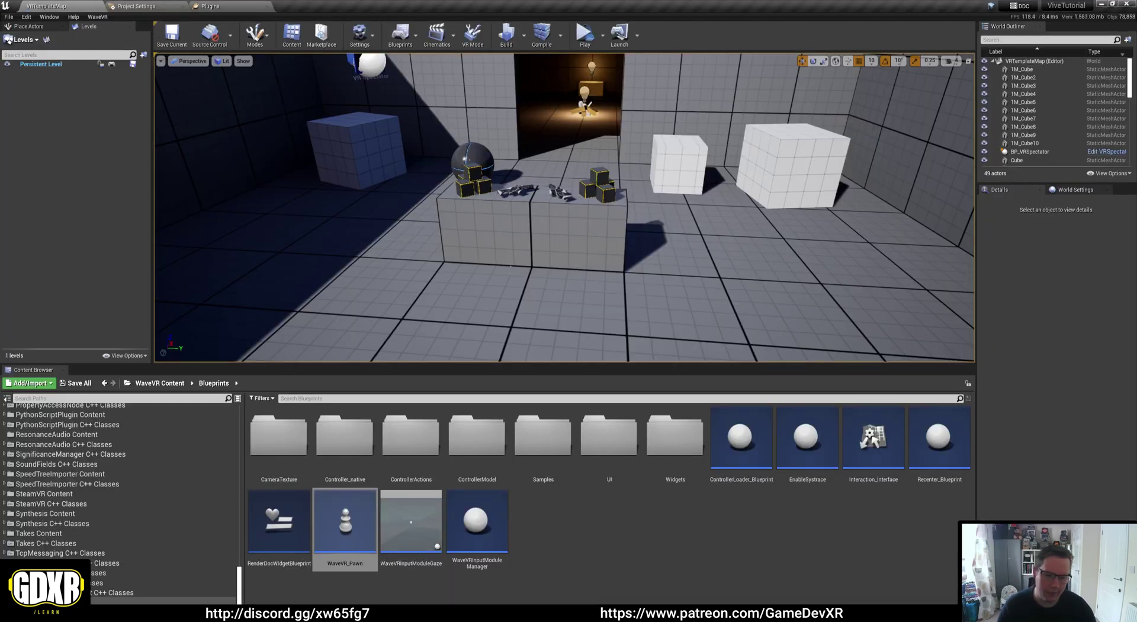
right_drag(507, 299, 507, 299)
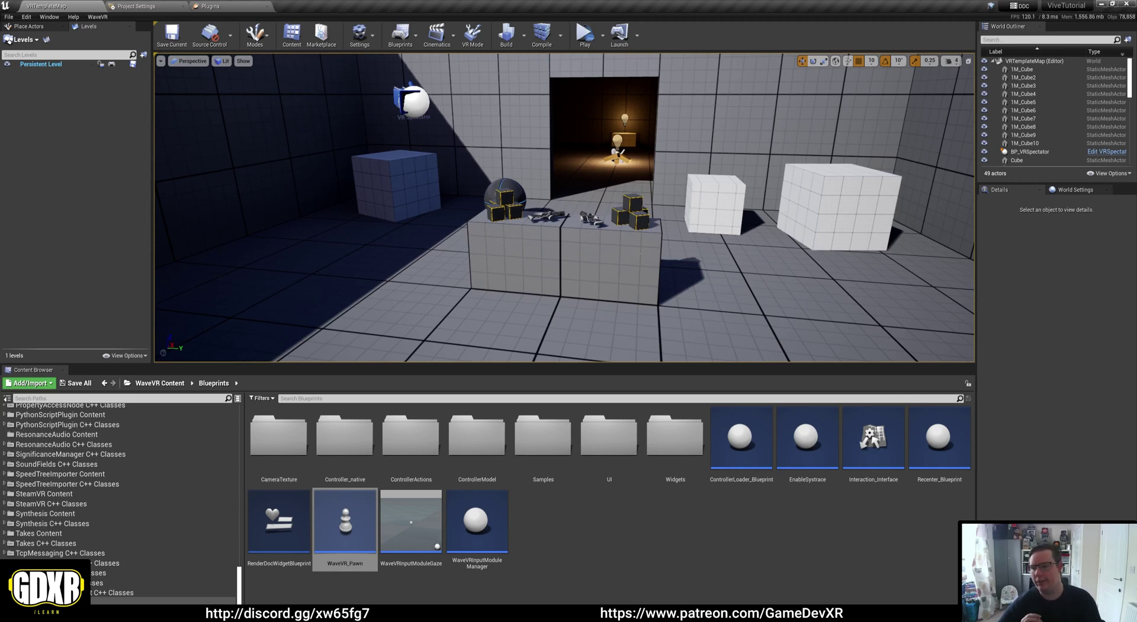